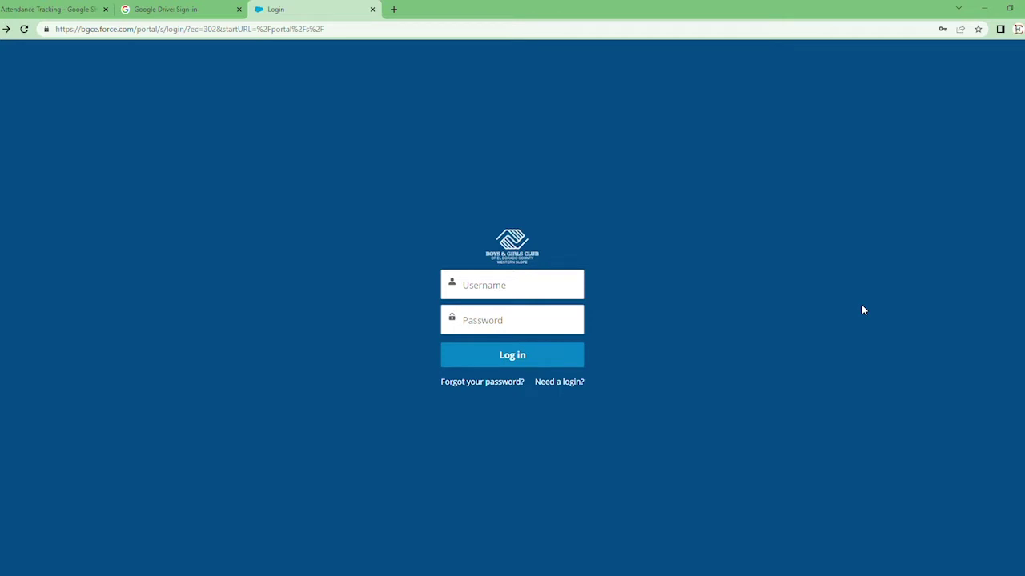
- Open the portal's request option for people who need a login
click(552, 387)
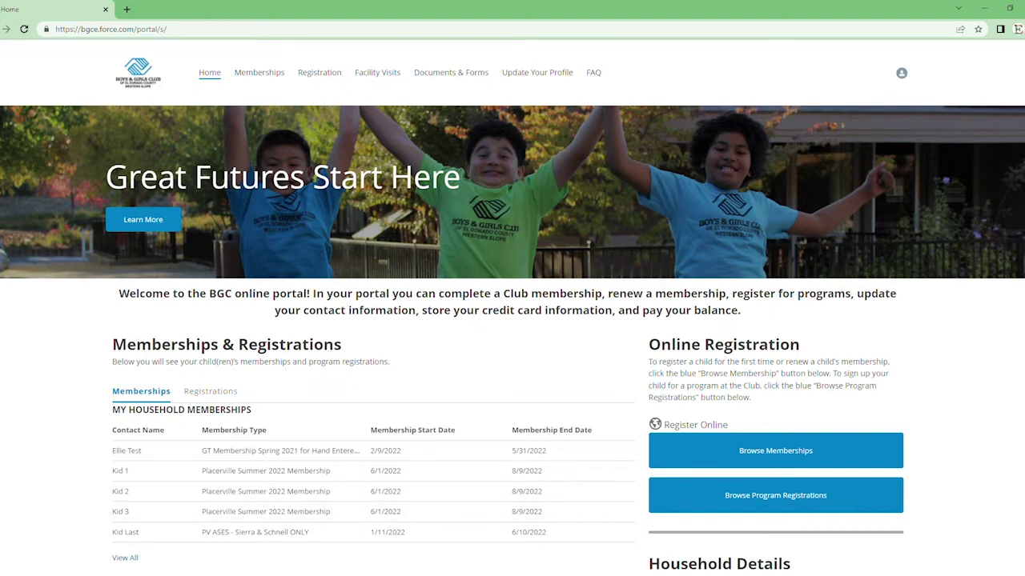
- Examine the fields of the form for adding a new household contact, and close it without saving
scroll(321, 384, down, 1)
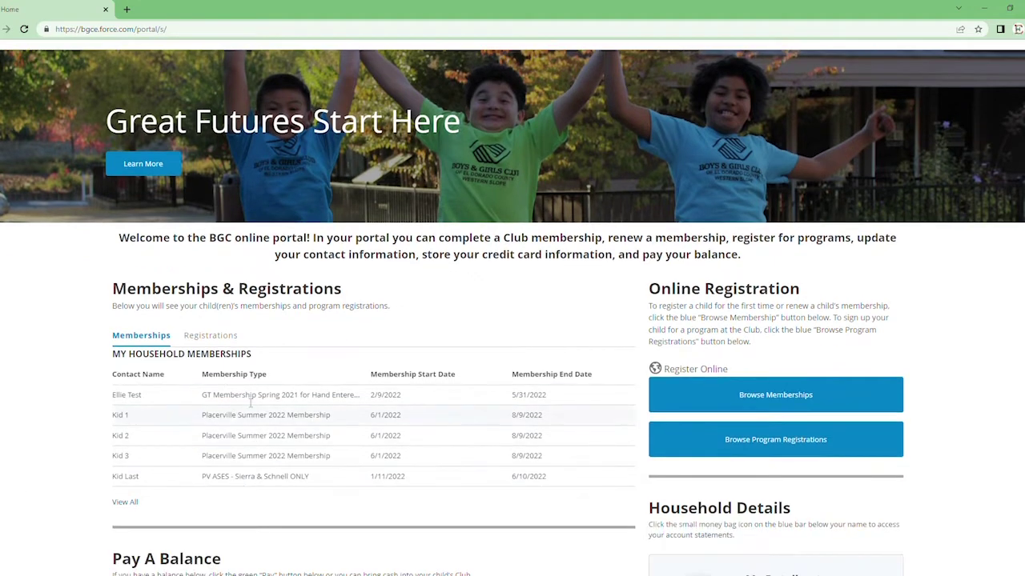
scroll(331, 398, down, 4)
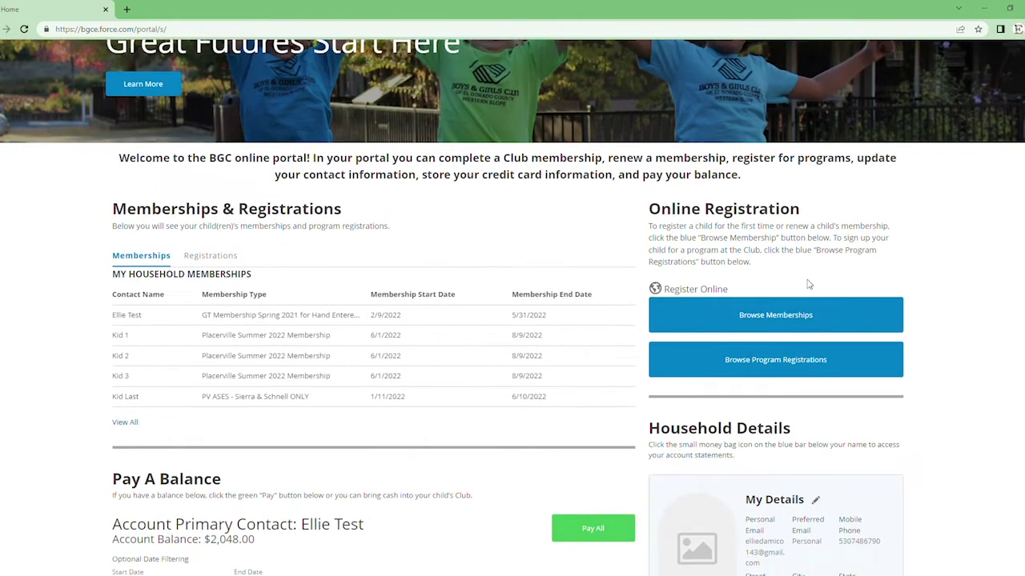
scroll(815, 282, down, 3)
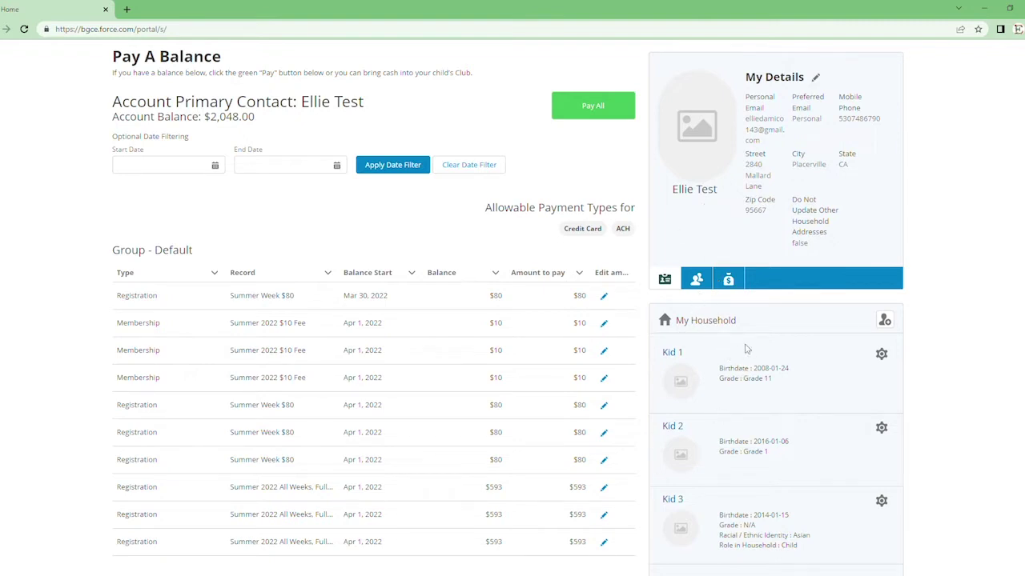
click(885, 320)
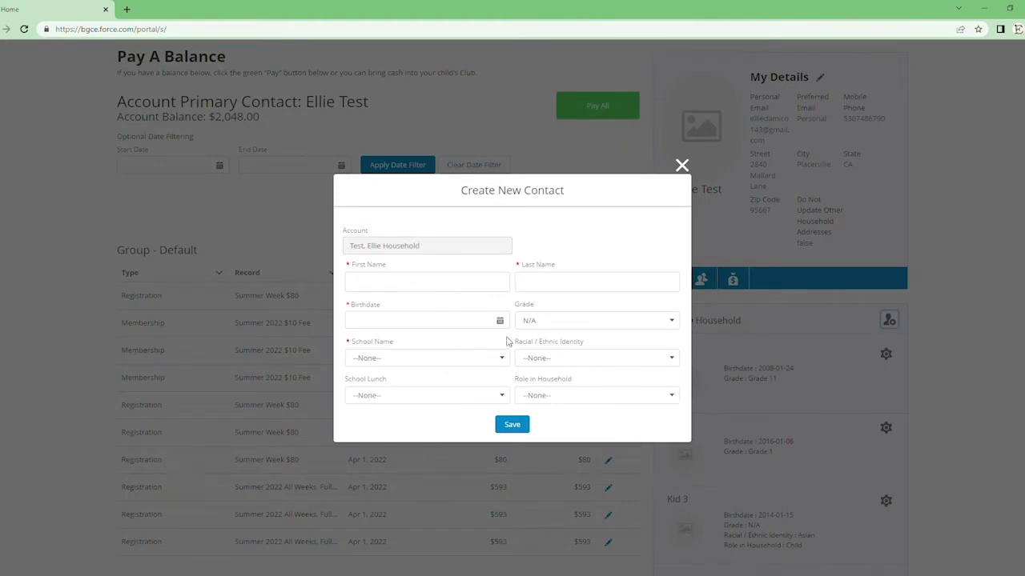
click(382, 395)
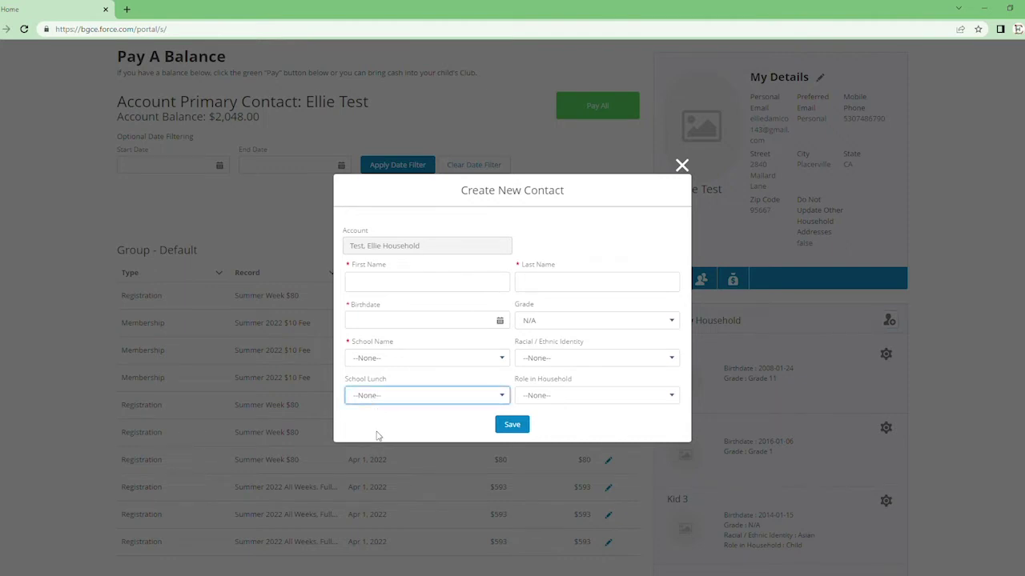
click(655, 422)
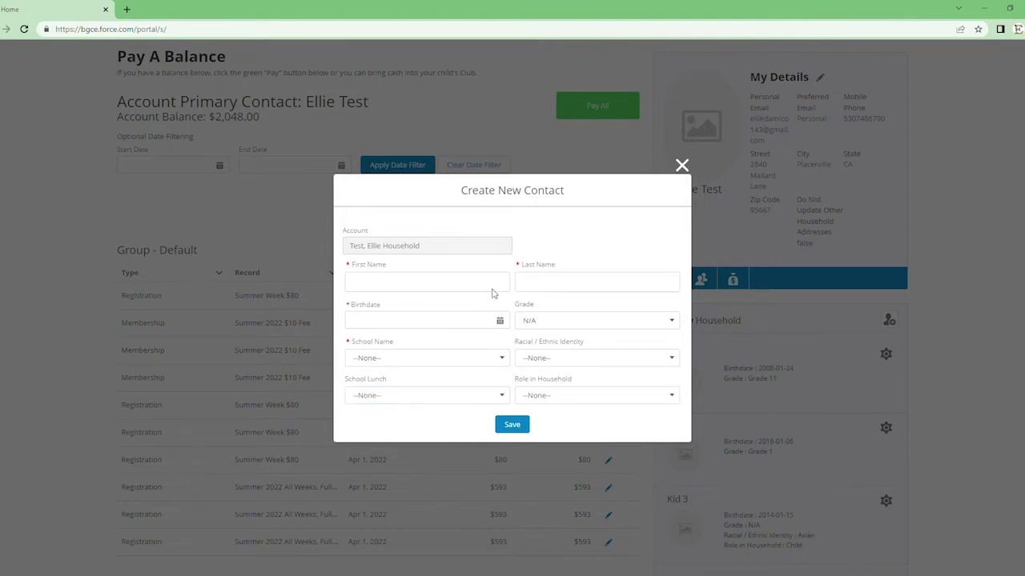
click(679, 170)
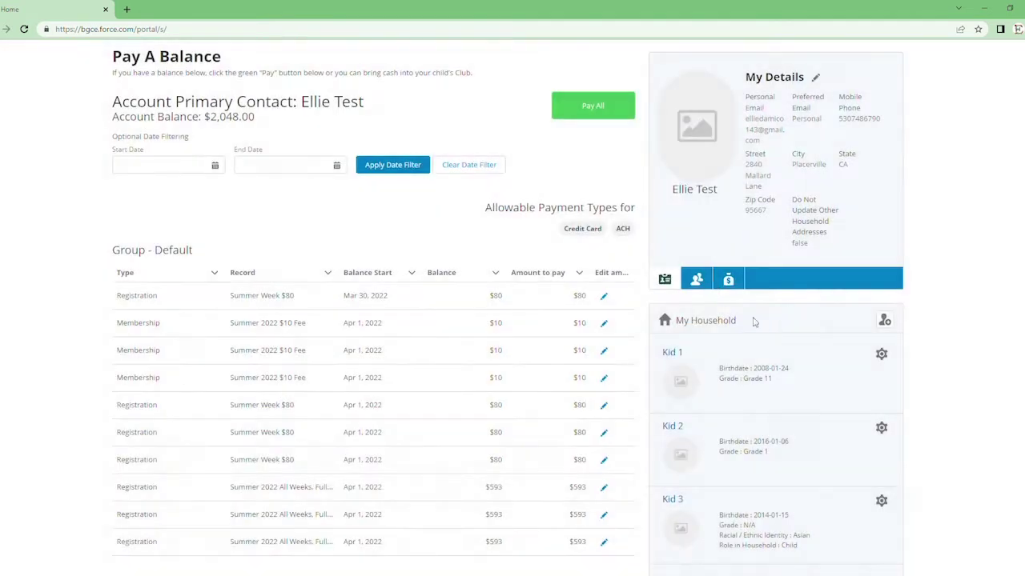
- Browse the available memberships and save the Placerville Clubhouse as the club location
scroll(789, 383, down, 1)
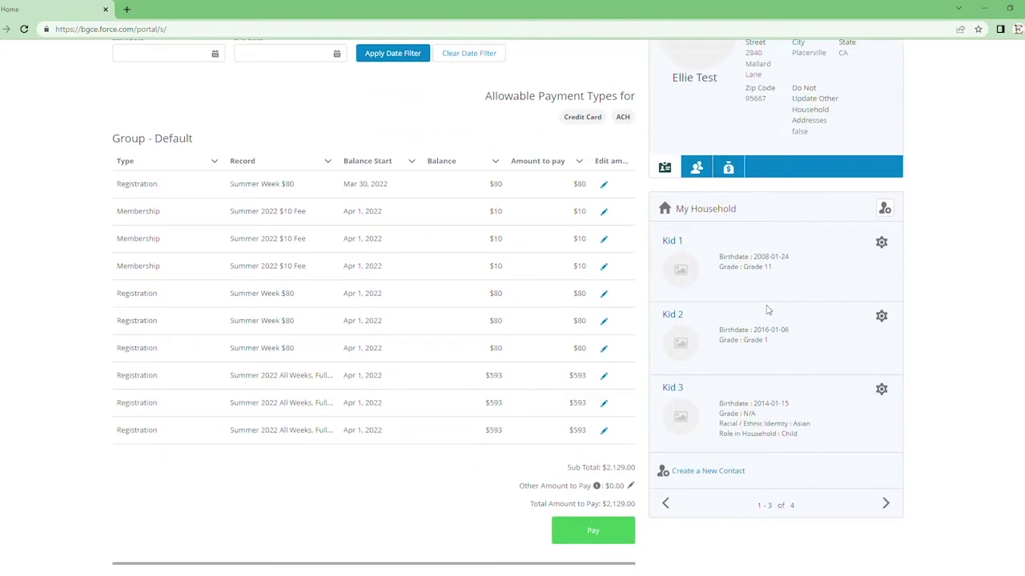
scroll(769, 310, up, 2)
scroll(800, 296, up, 1)
scroll(853, 270, up, 1)
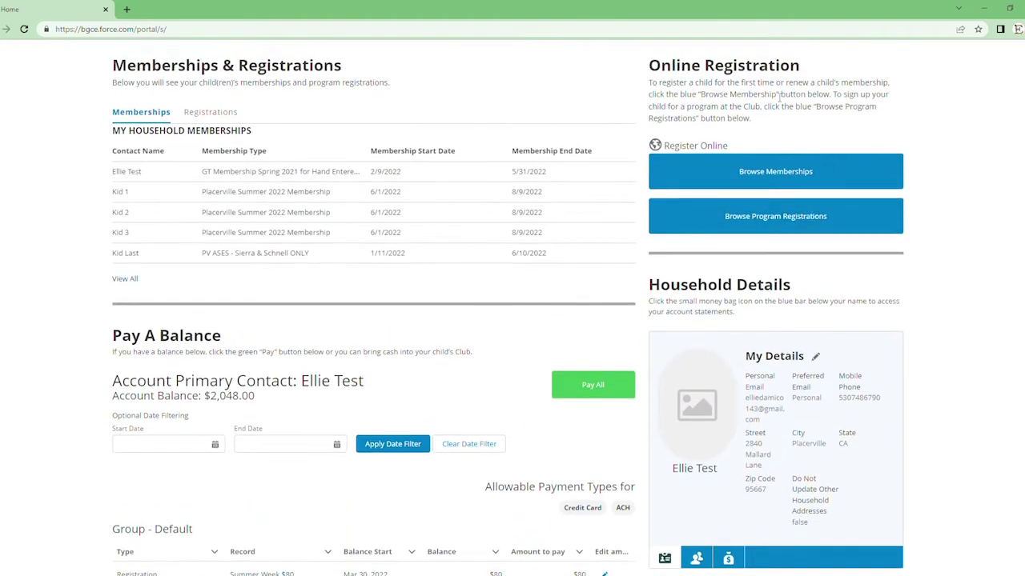
click(775, 177)
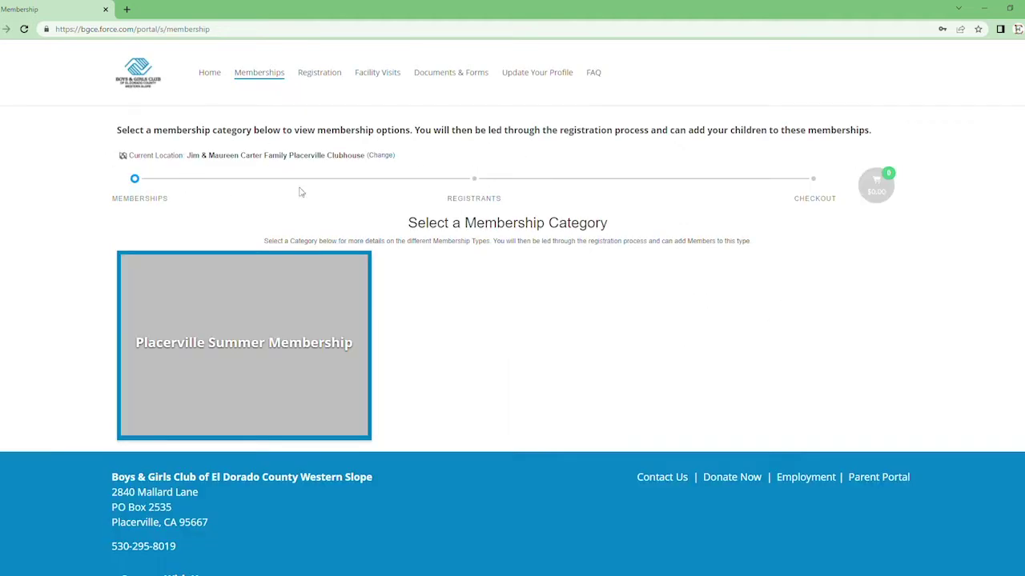
click(382, 155)
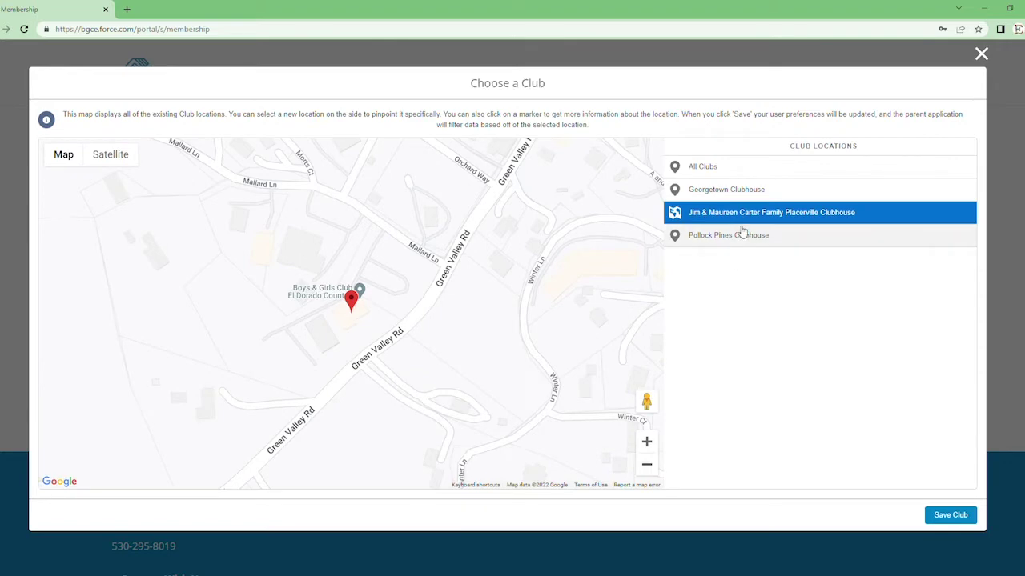
click(952, 520)
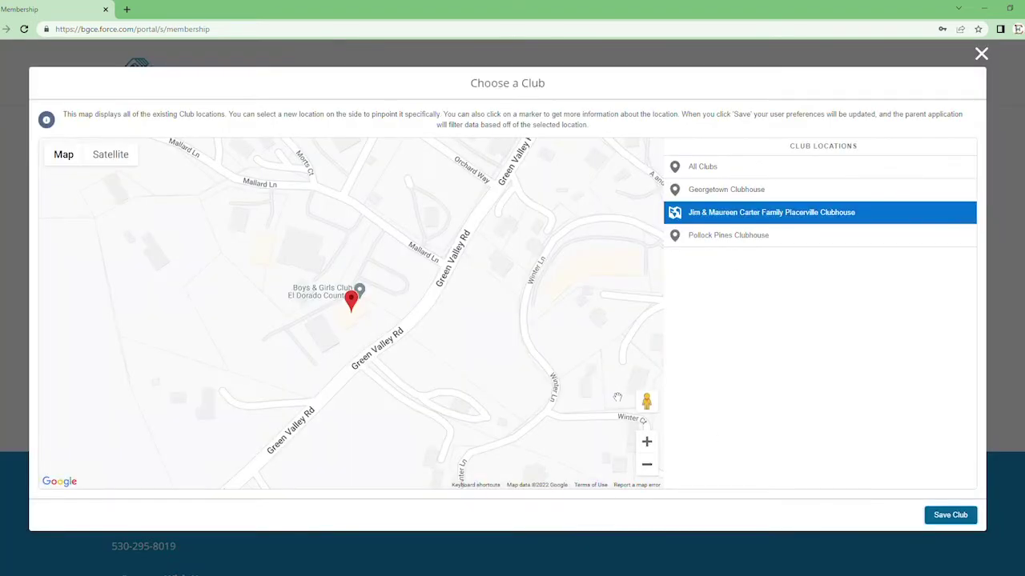
click(981, 54)
- Choose the Placerville Summer 2022 Membership and select Kid 1, Kid 2 and Kid 3 as registrants
click(278, 319)
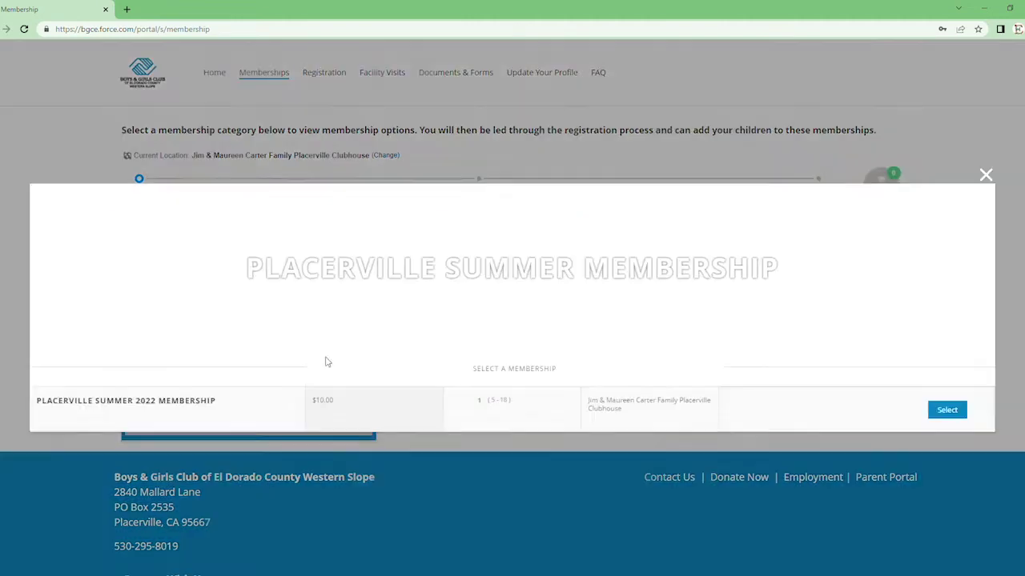
click(949, 411)
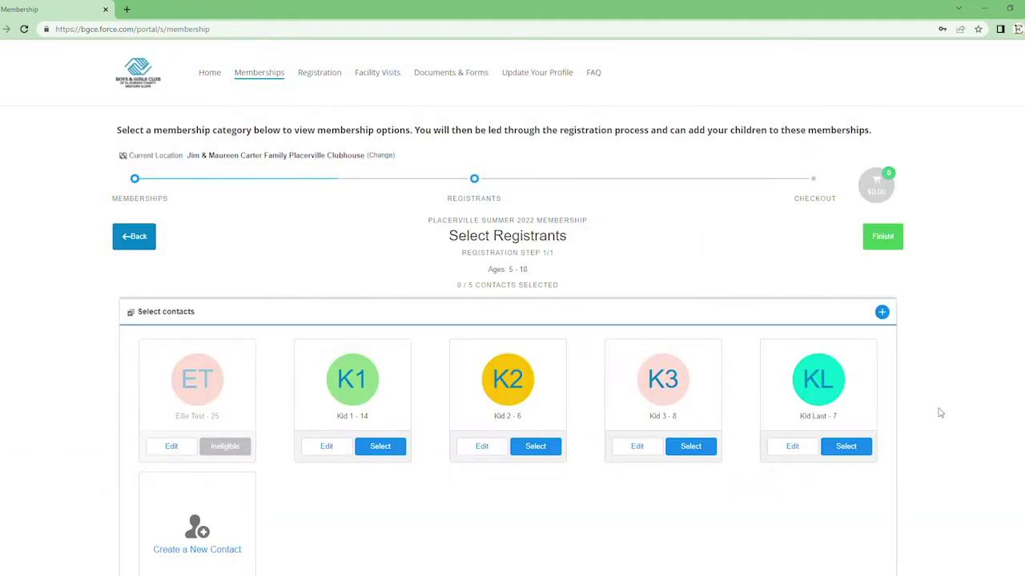
scroll(442, 366, down, 1)
click(389, 394)
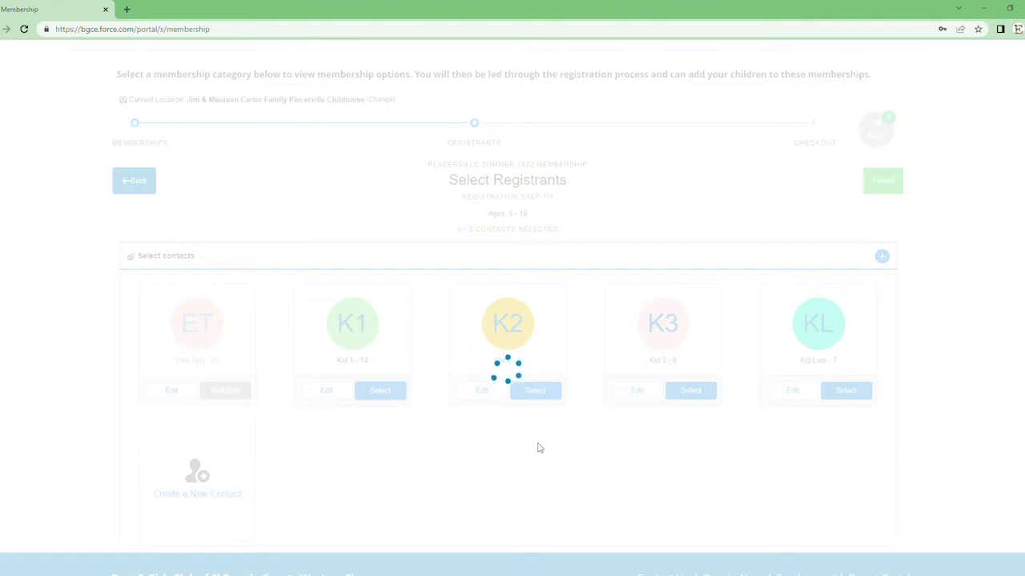
click(536, 390)
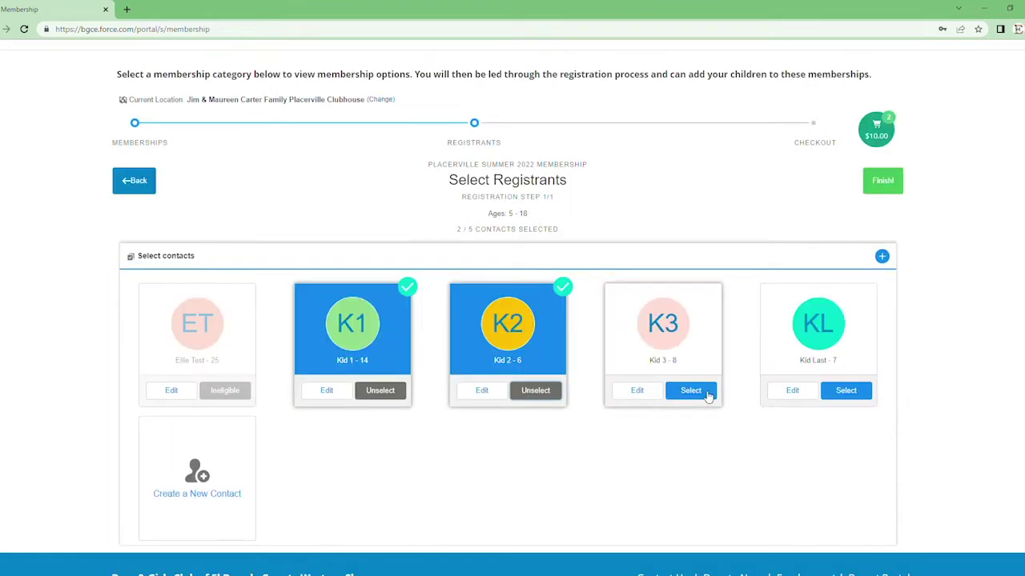
click(706, 392)
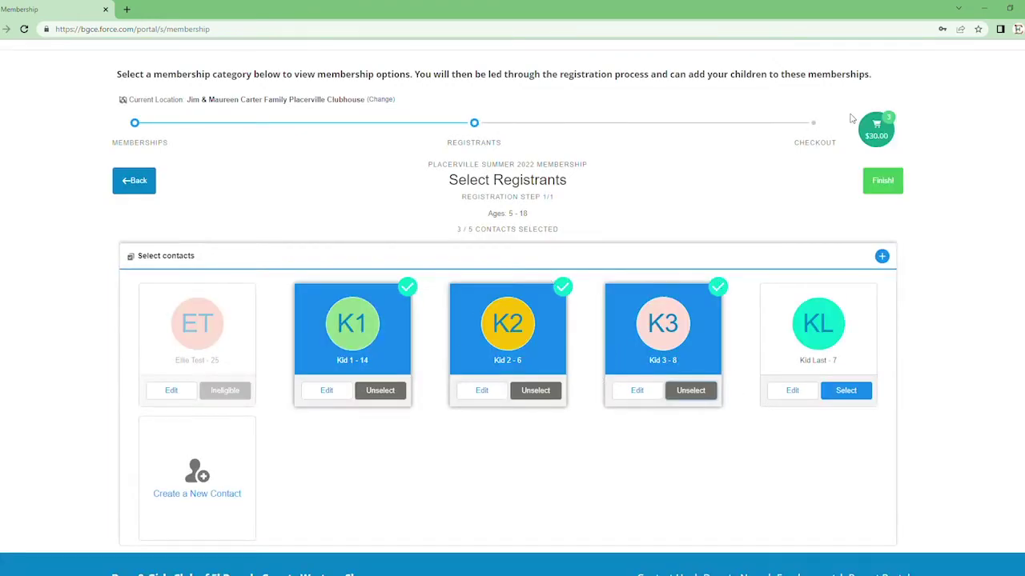
- Review the cart's transaction summary, and continue the membership checkout to the payment setup
click(890, 129)
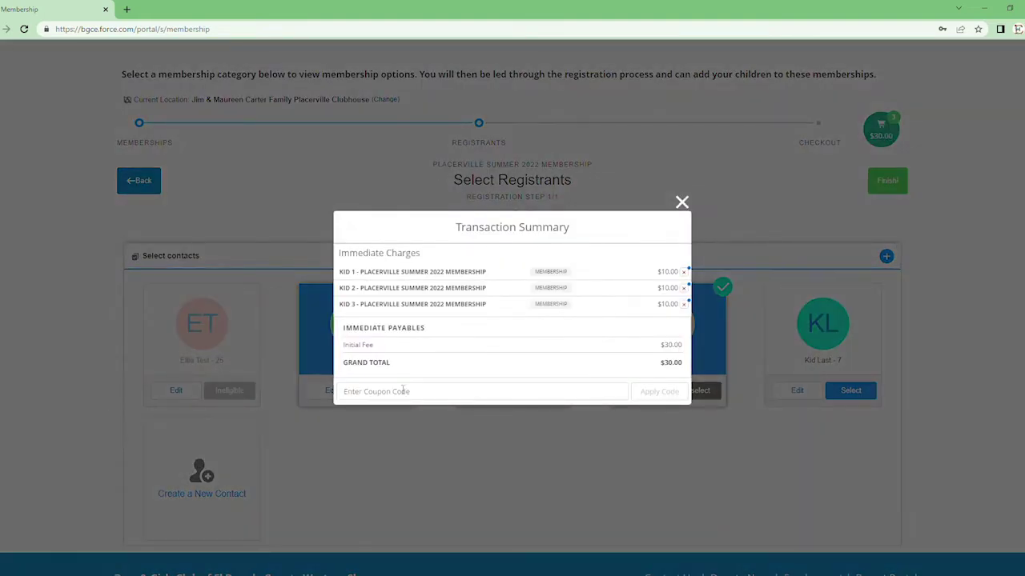
click(683, 204)
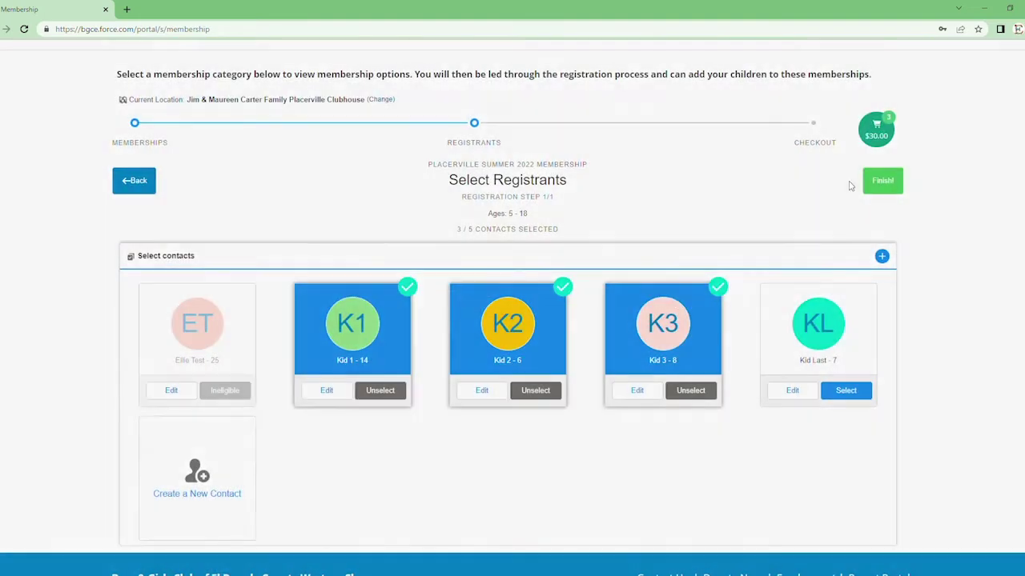
click(870, 182)
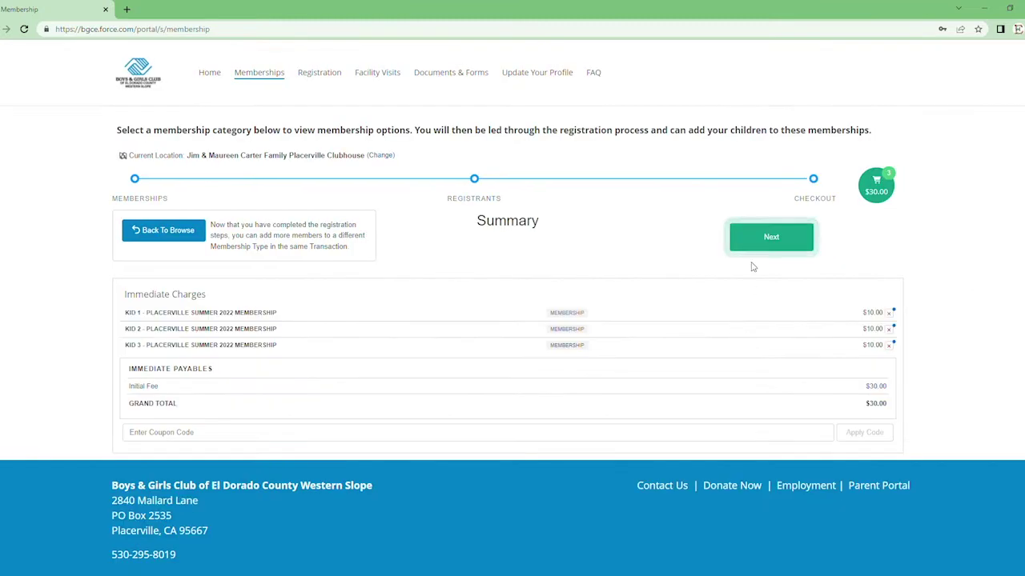
click(765, 239)
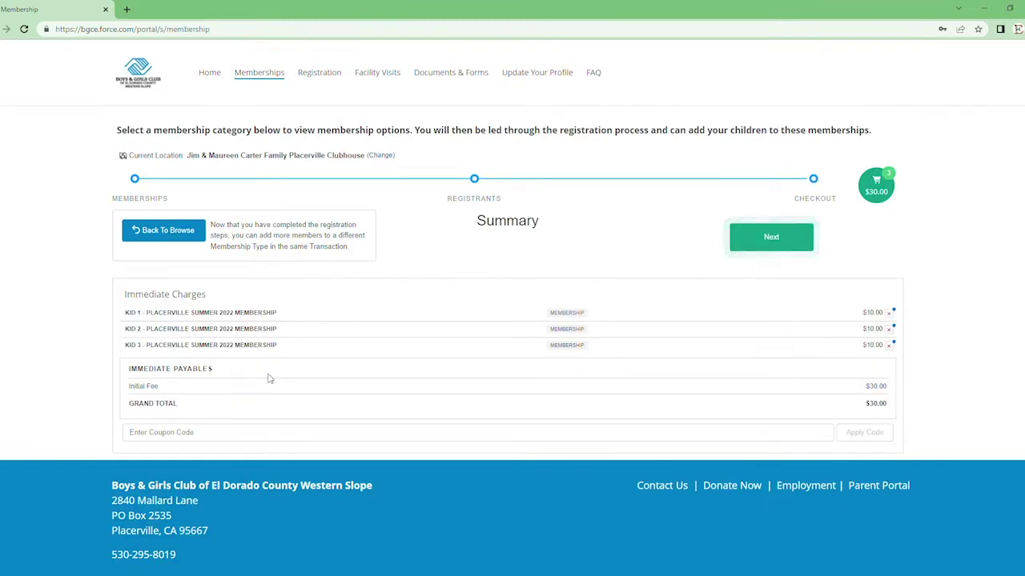
click(771, 237)
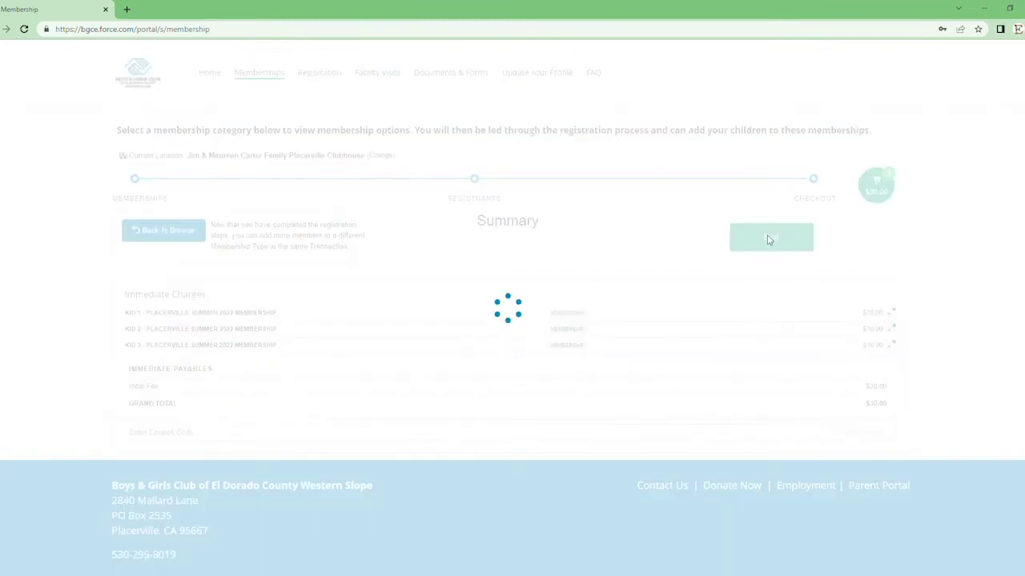
click(815, 243)
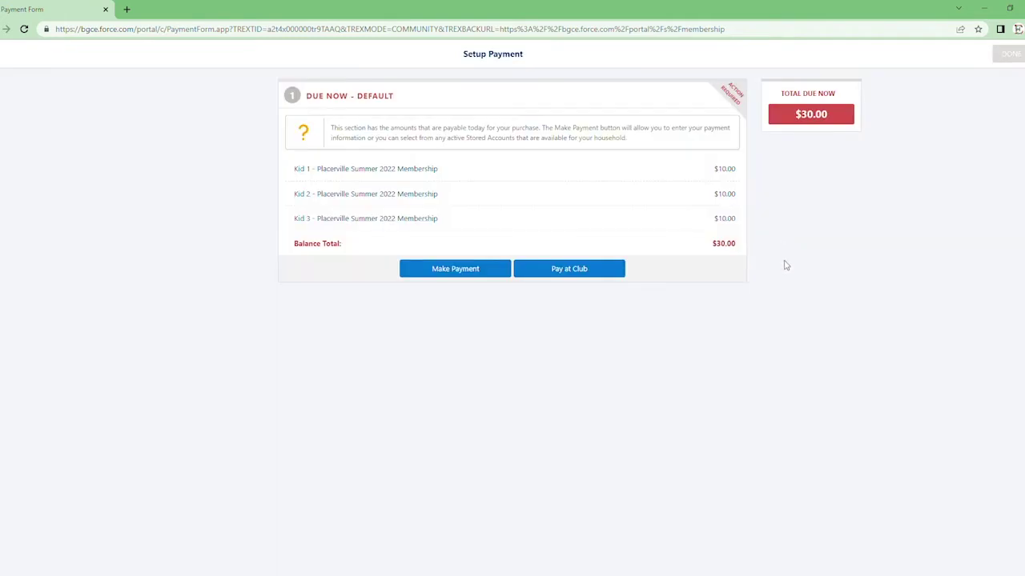
- Choose to pay the membership fees at the club and return to the account home page
click(446, 272)
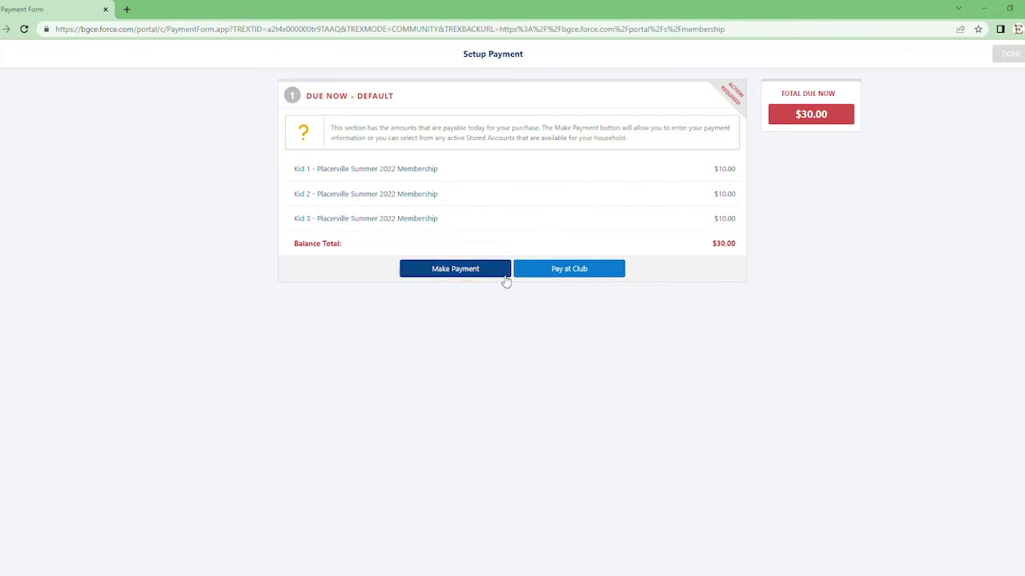
click(542, 270)
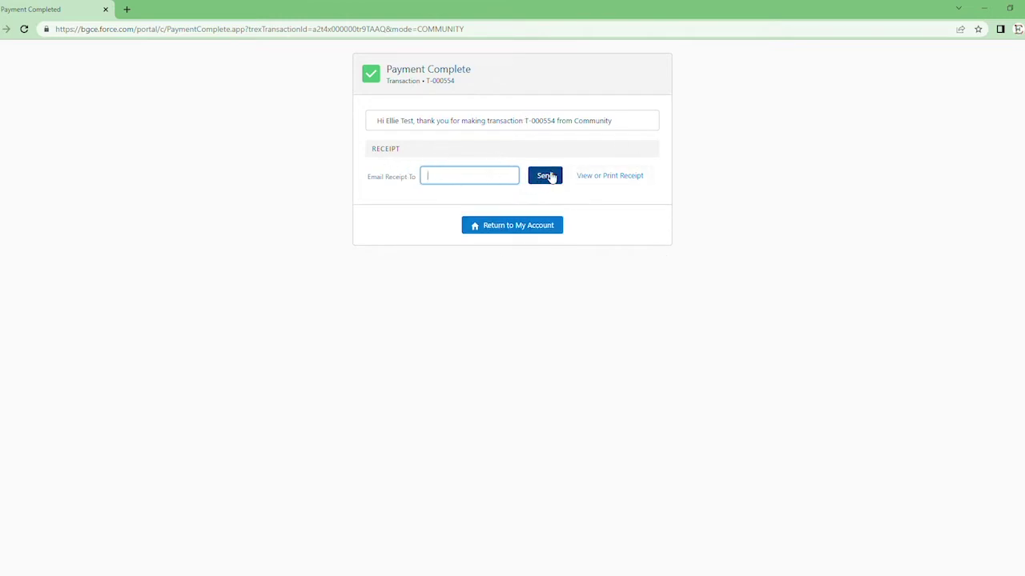
click(534, 232)
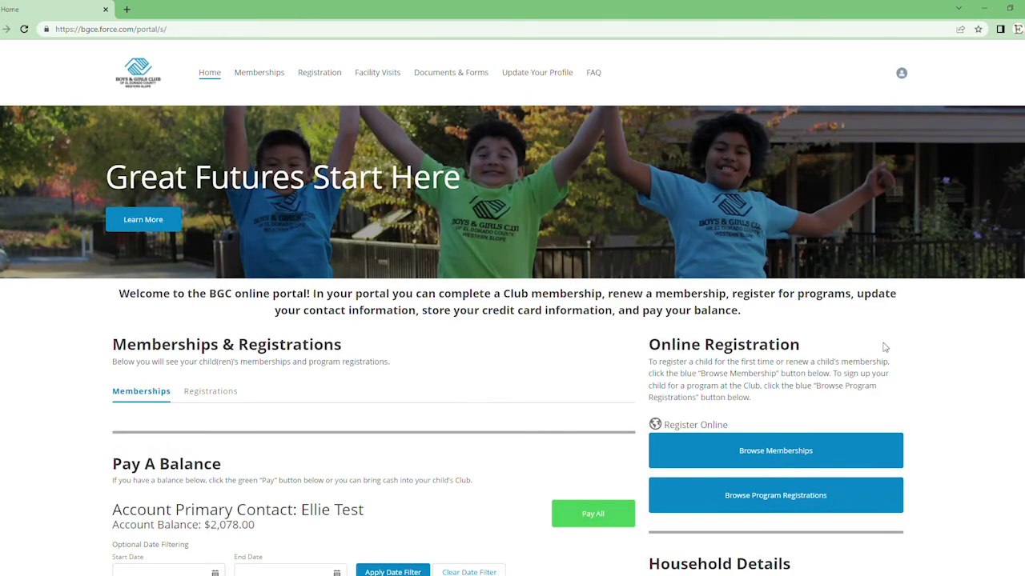
- Browse the program registrations and set the club location to the Placerville Clubhouse
scroll(981, 417, down, 2)
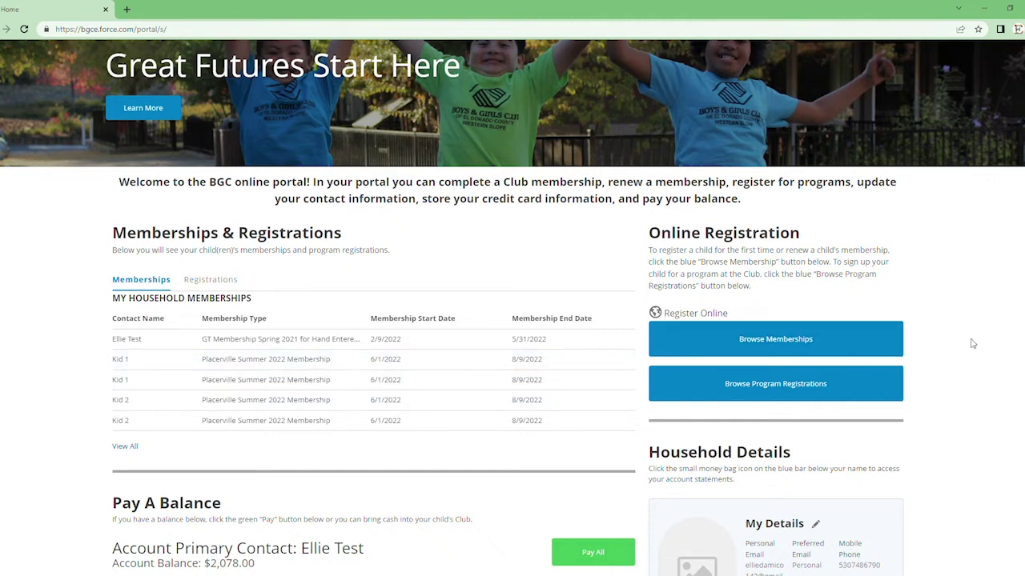
scroll(972, 344, up, 1)
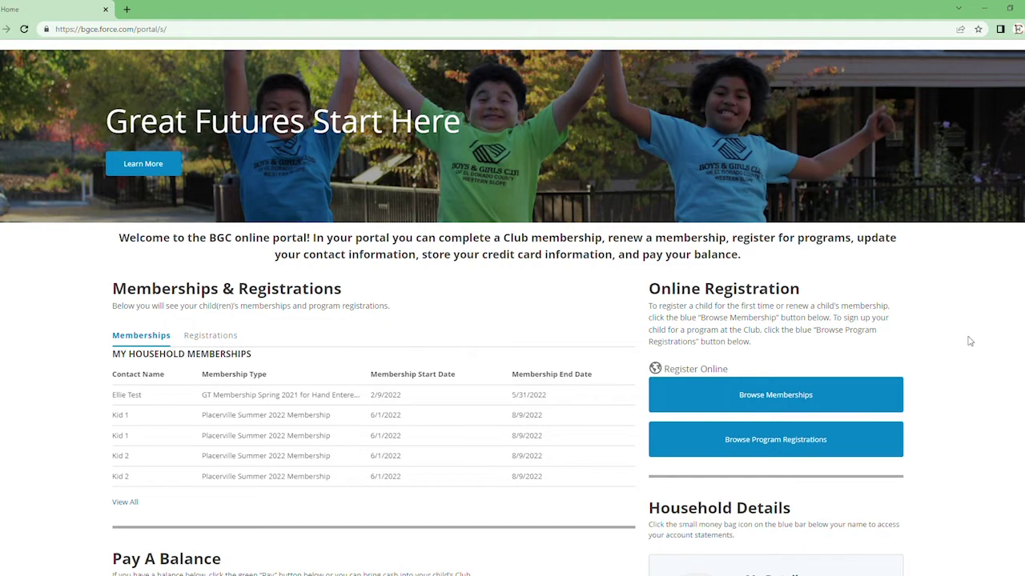
click(764, 447)
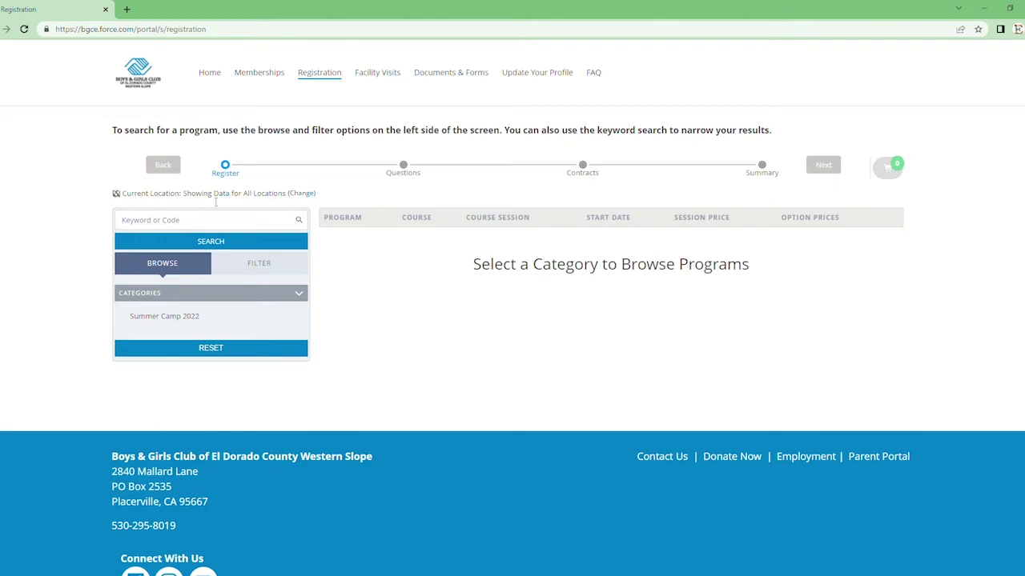
click(302, 193)
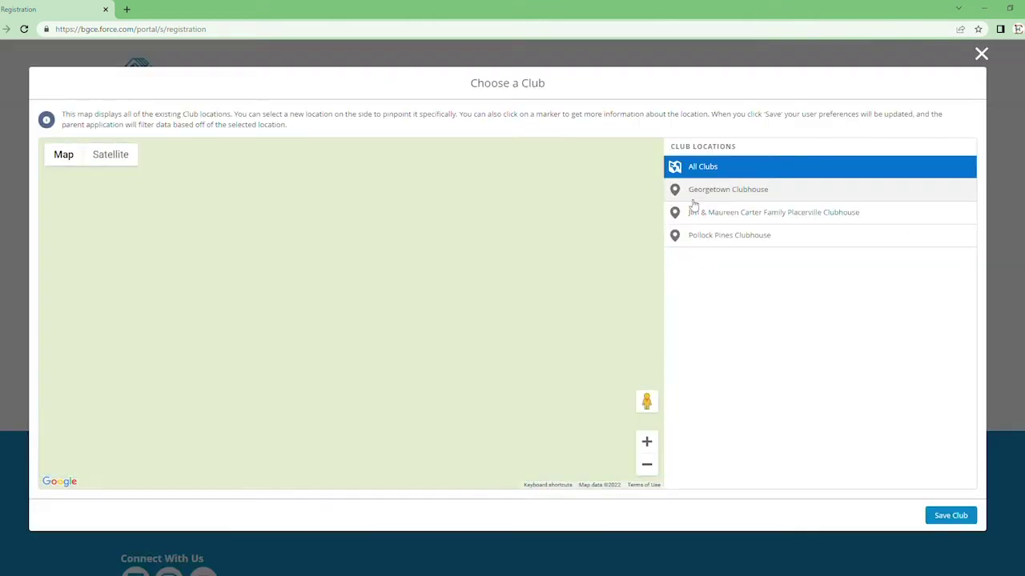
click(768, 213)
click(951, 516)
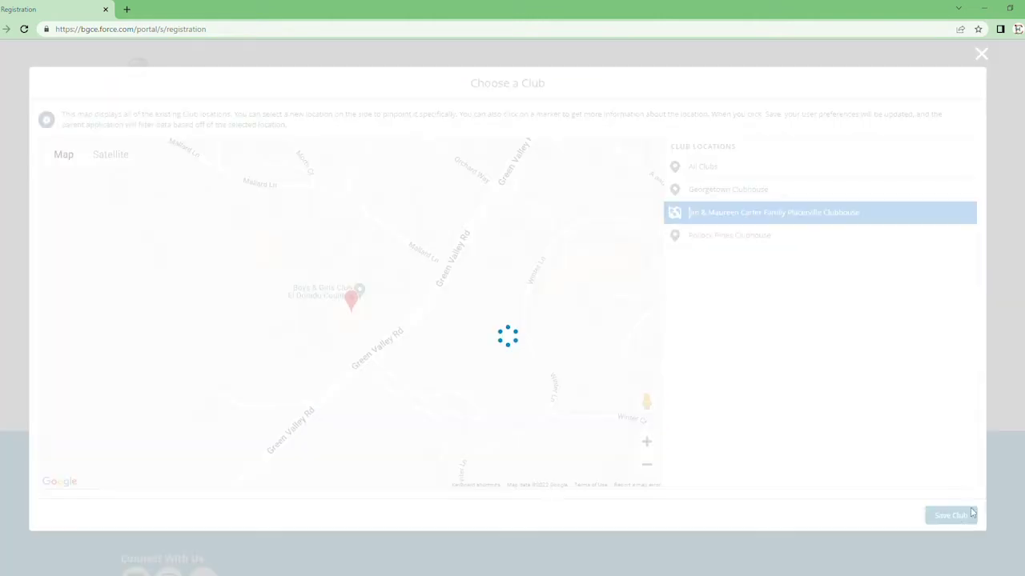
- Enroll Kid 1, Kid 2 and Kid 3 in PV Summer 2022 Week 6 under Summer Camp 2022's Pay by the Week Full Price $80 session
click(168, 319)
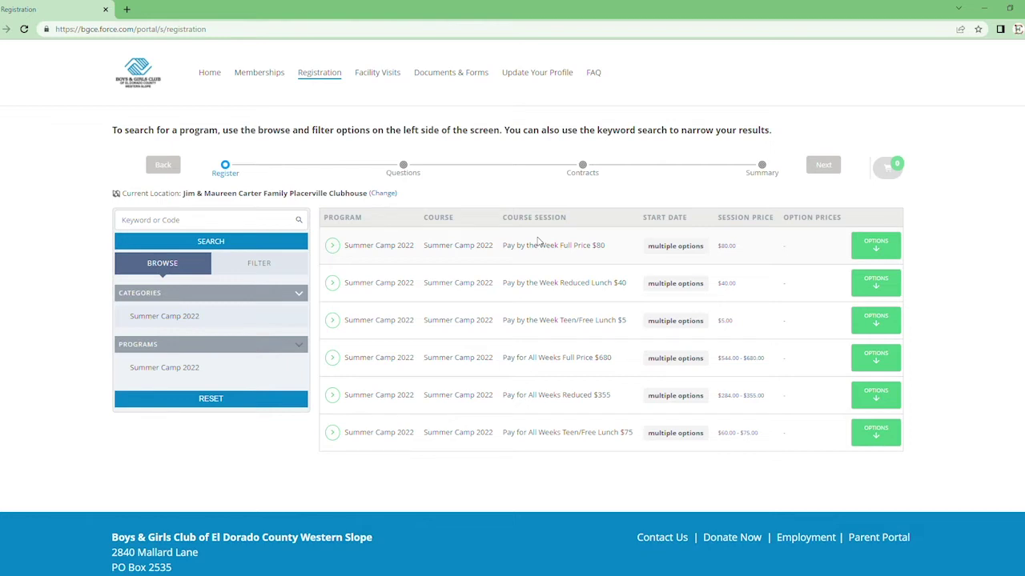
click(876, 246)
scroll(475, 391, down, 4)
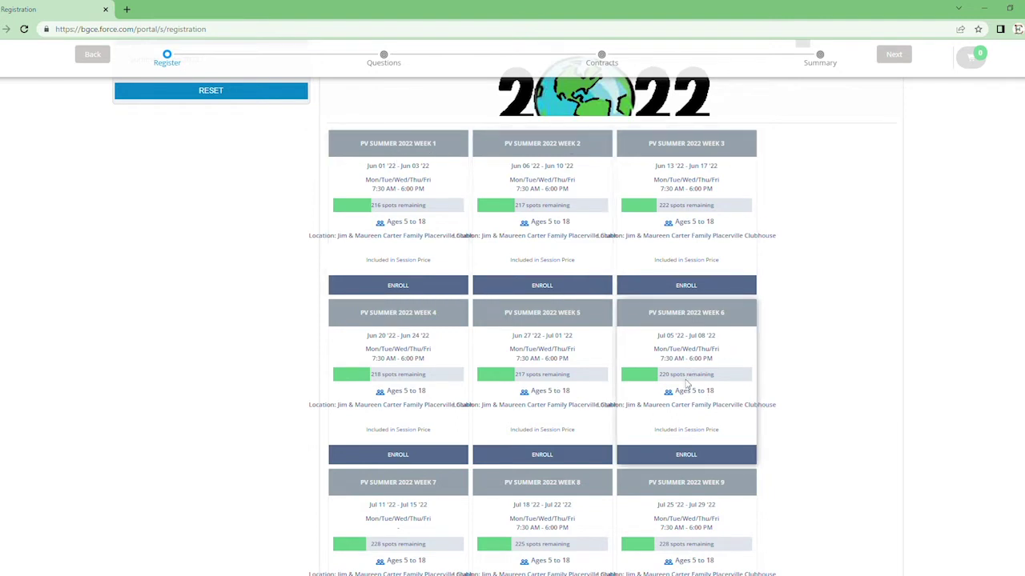
click(690, 457)
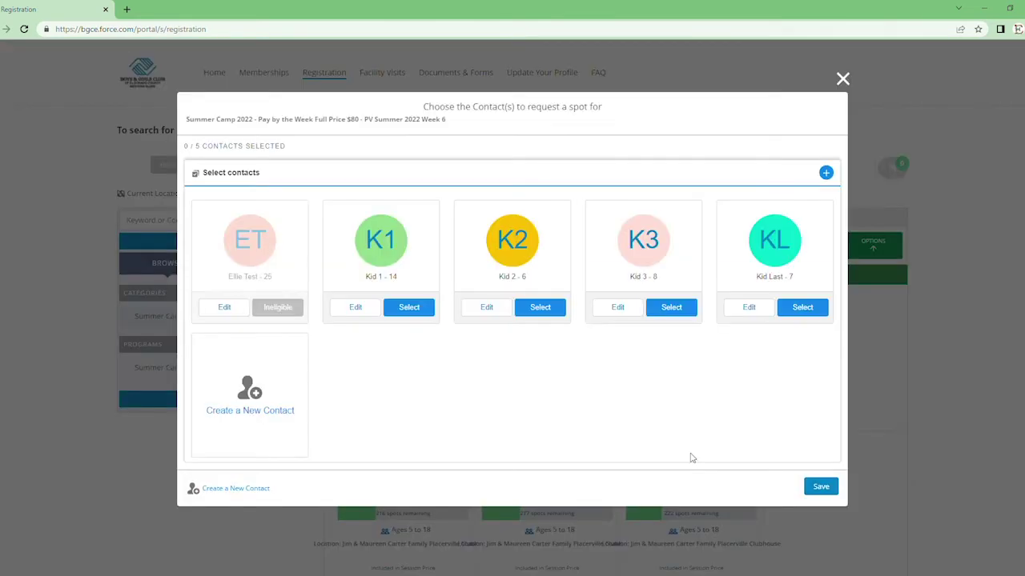
click(429, 310)
click(540, 309)
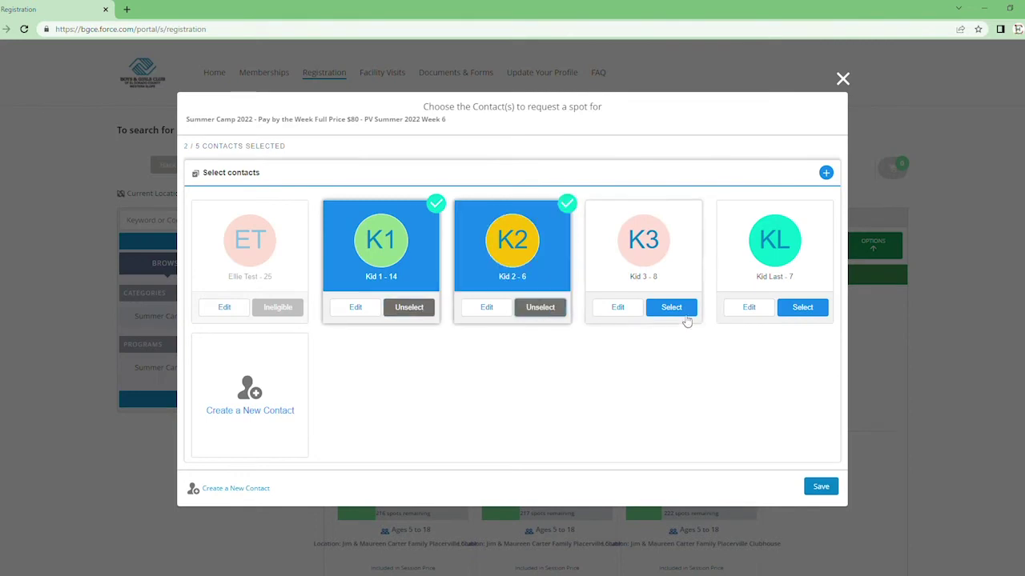
click(686, 312)
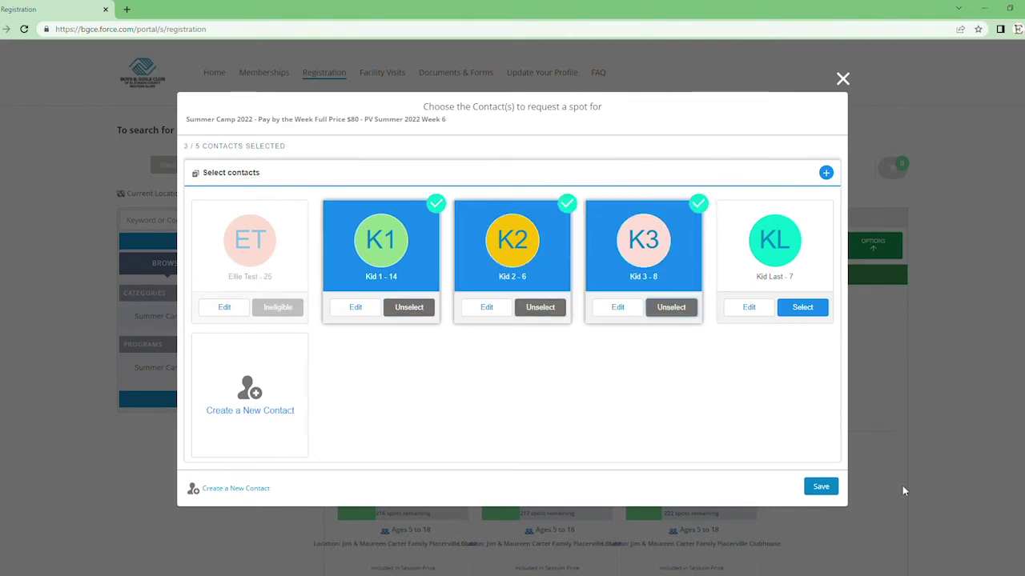
click(821, 487)
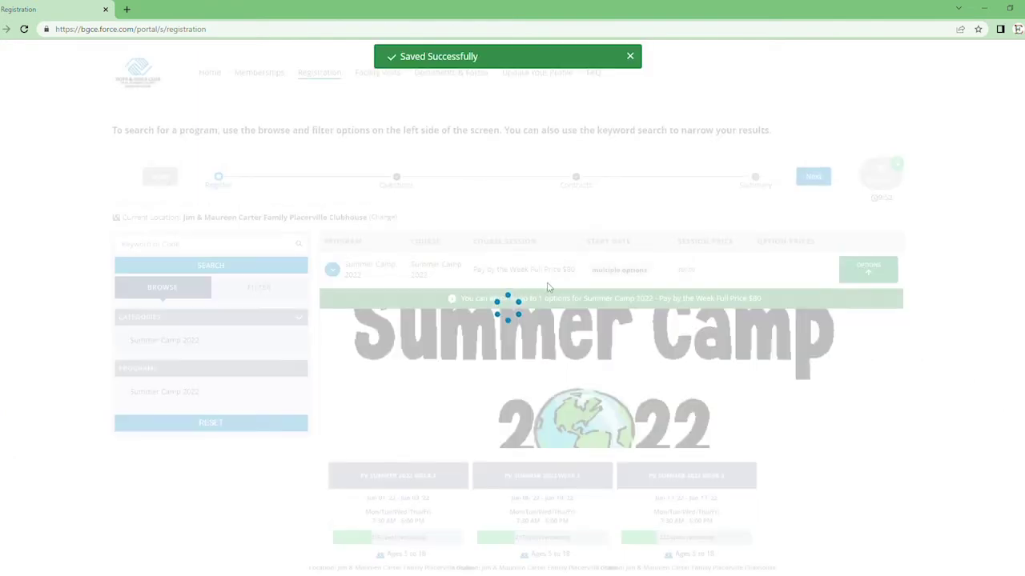
- Open the cart to review the charges for the Week 6 registrations
scroll(568, 276, down, 2)
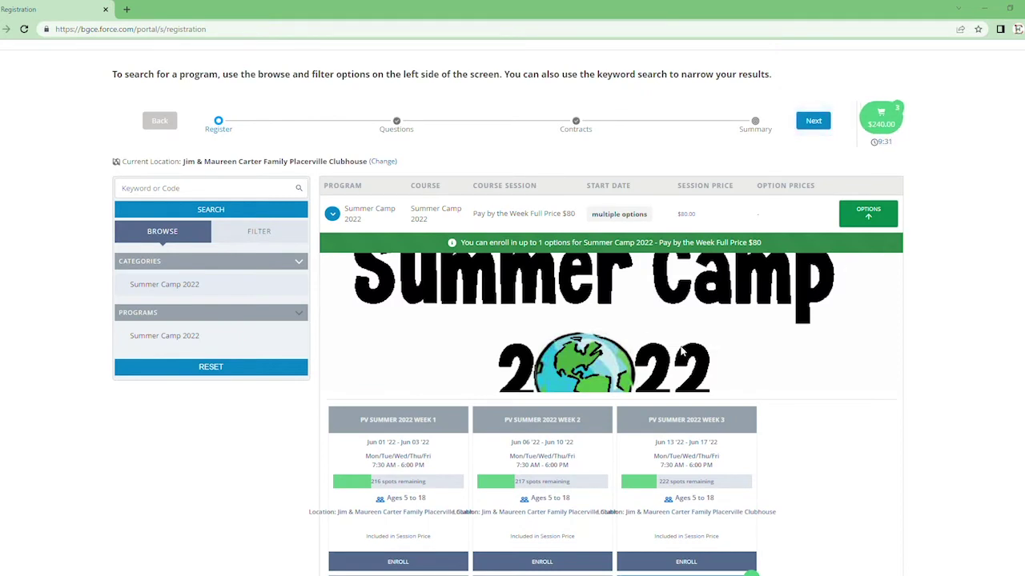
scroll(682, 348, down, 1)
scroll(682, 348, up, 1)
click(884, 112)
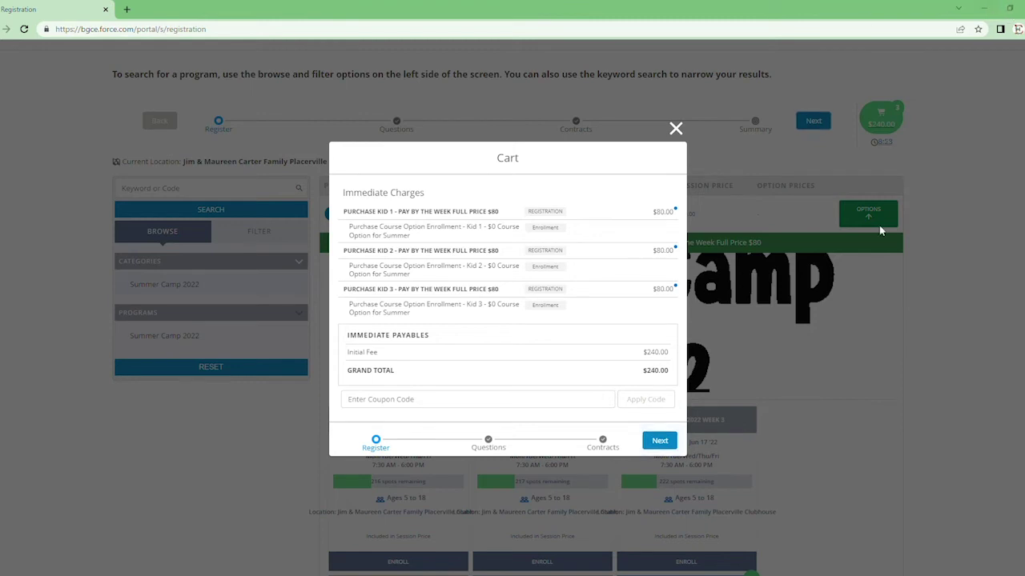
- Apply the coupon code FullWeekly3 to the weekly camp registrations in the cart
click(590, 404)
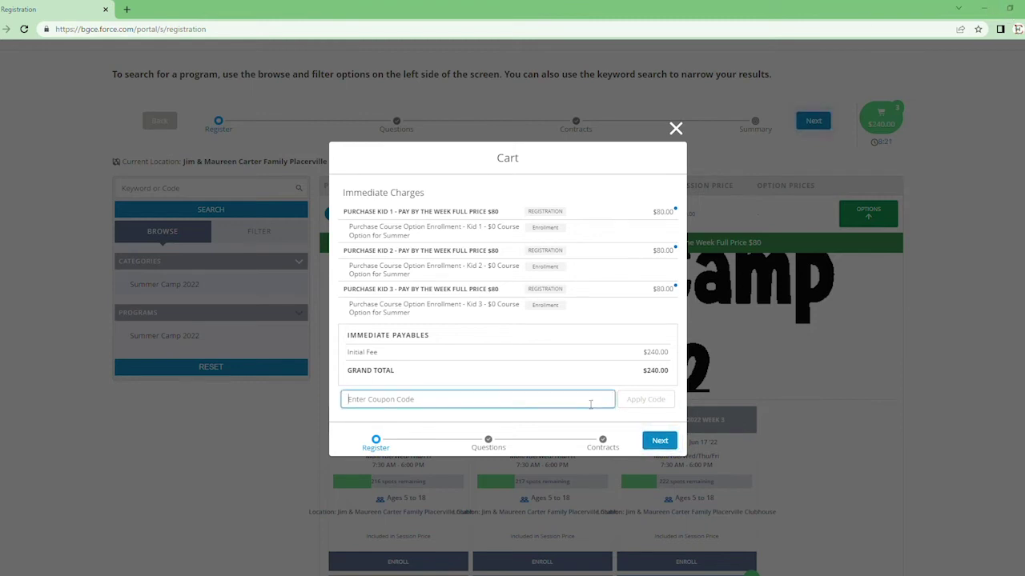
text(Full)
key(BackSpace)
key(BackSpace)
key(BackSpace)
text(ullWeekly4)
key(BackSpace)
text(3)
click(634, 397)
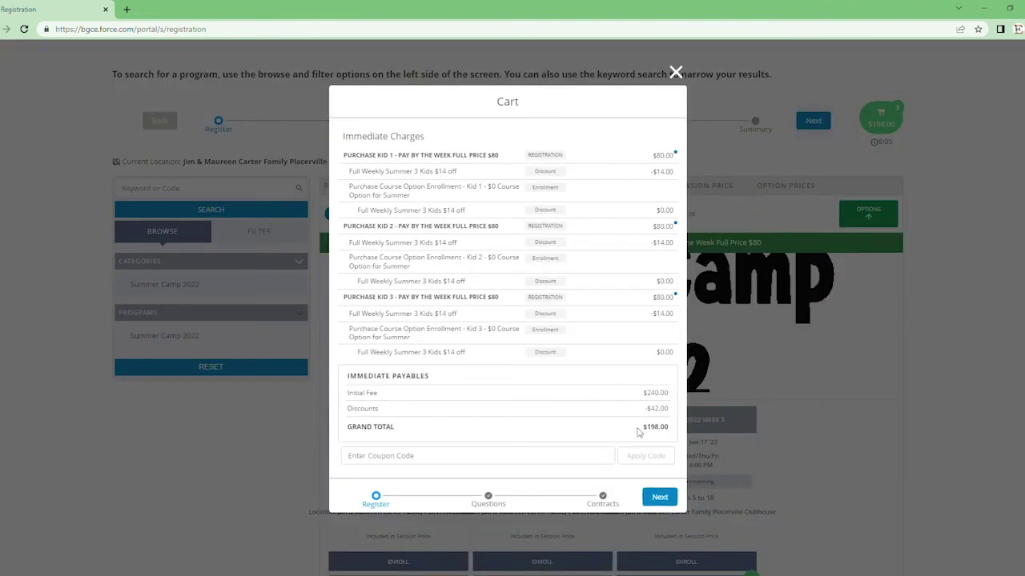
- Check out the Week 6 registrations with payment at the club, and return to the account home page
click(657, 500)
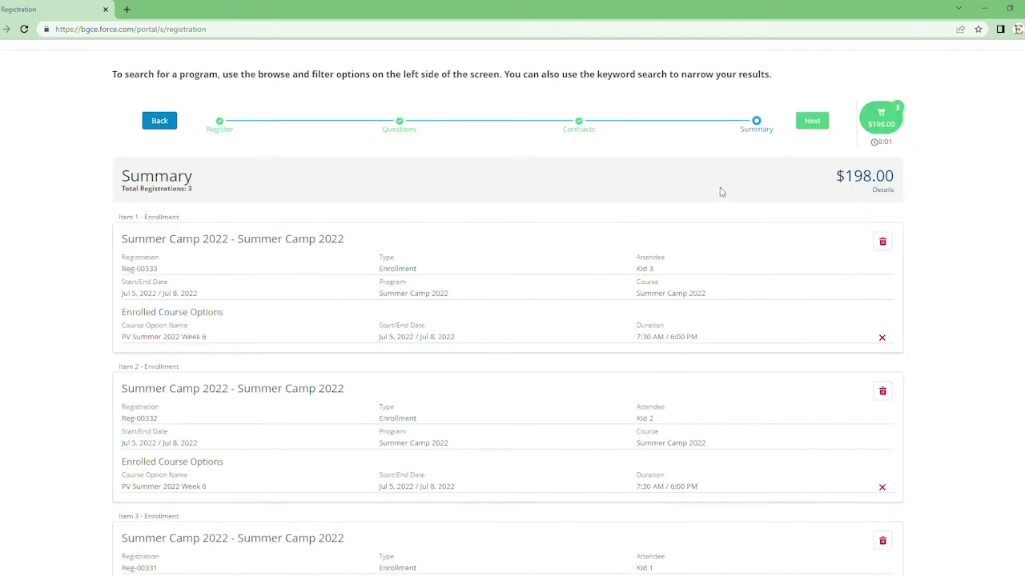
click(804, 122)
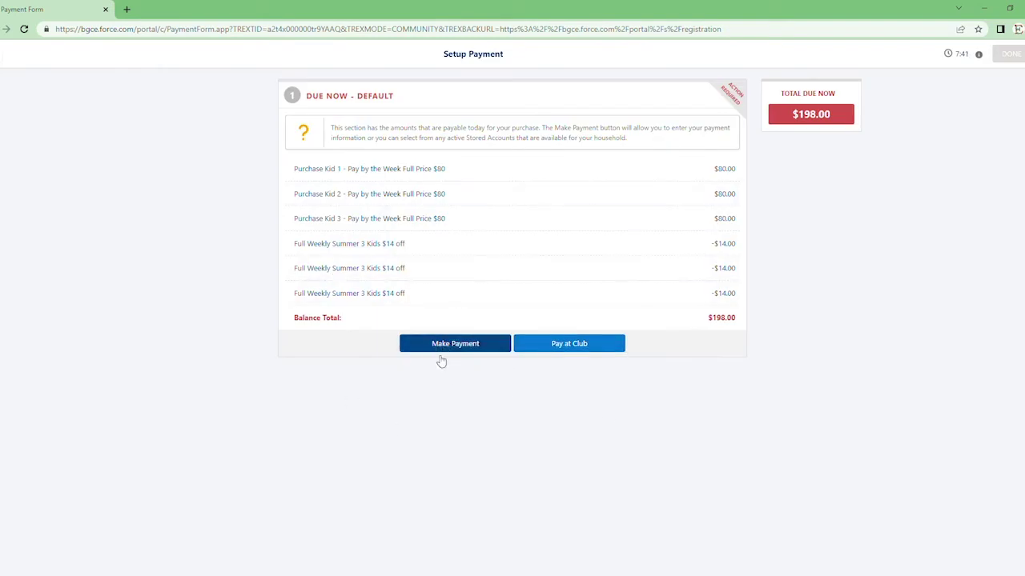
click(567, 345)
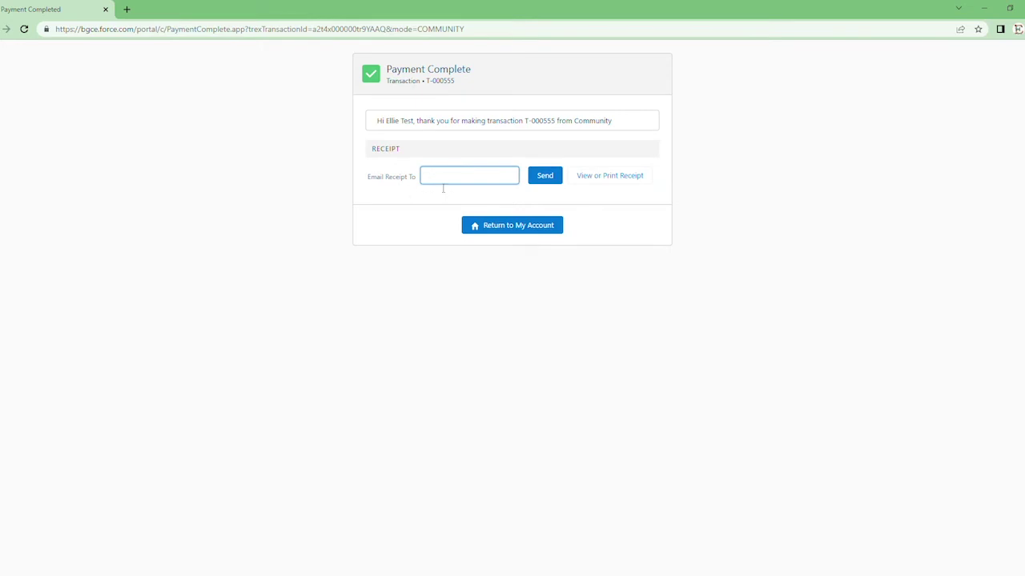
click(551, 232)
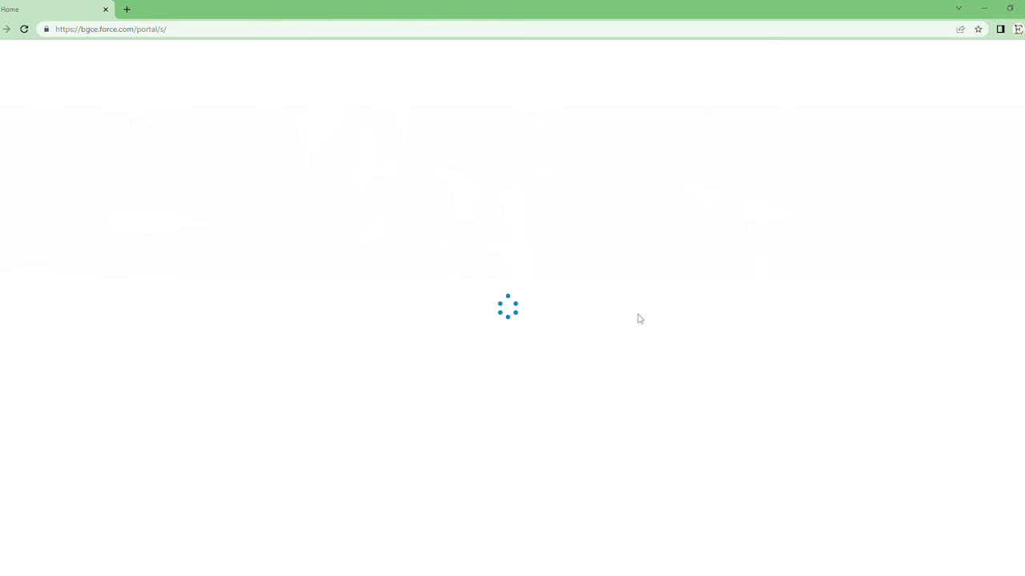
- Browse the program registrations for Summer Camp 2022 and expand the Pay for All Weeks Full Price $680 session
scroll(835, 286, down, 1)
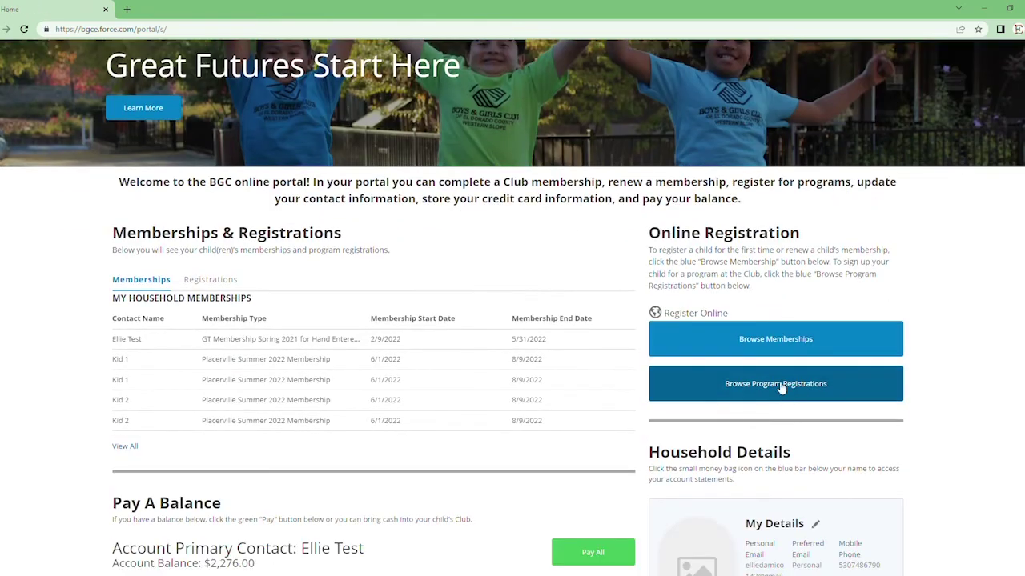
click(780, 383)
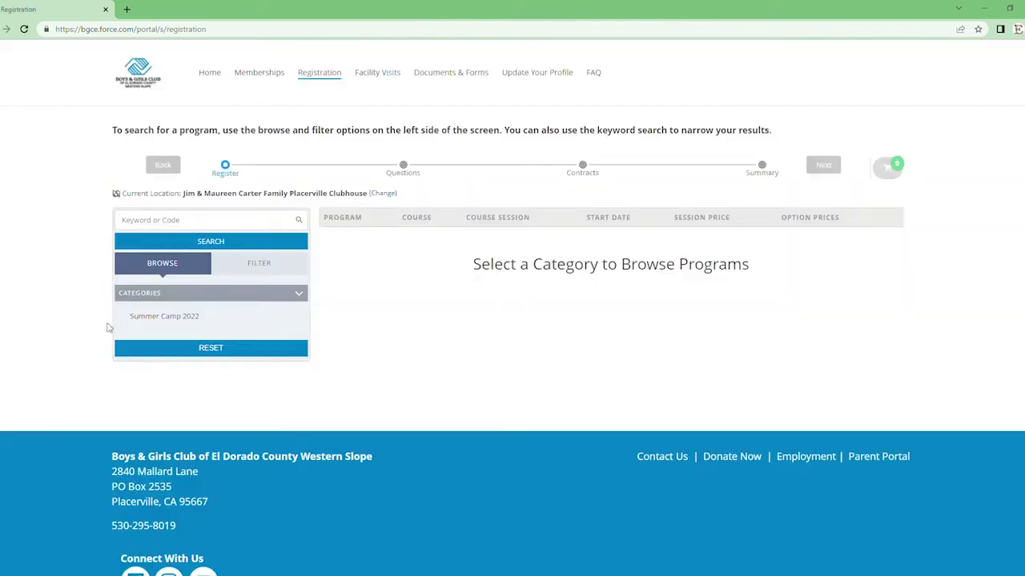
click(168, 320)
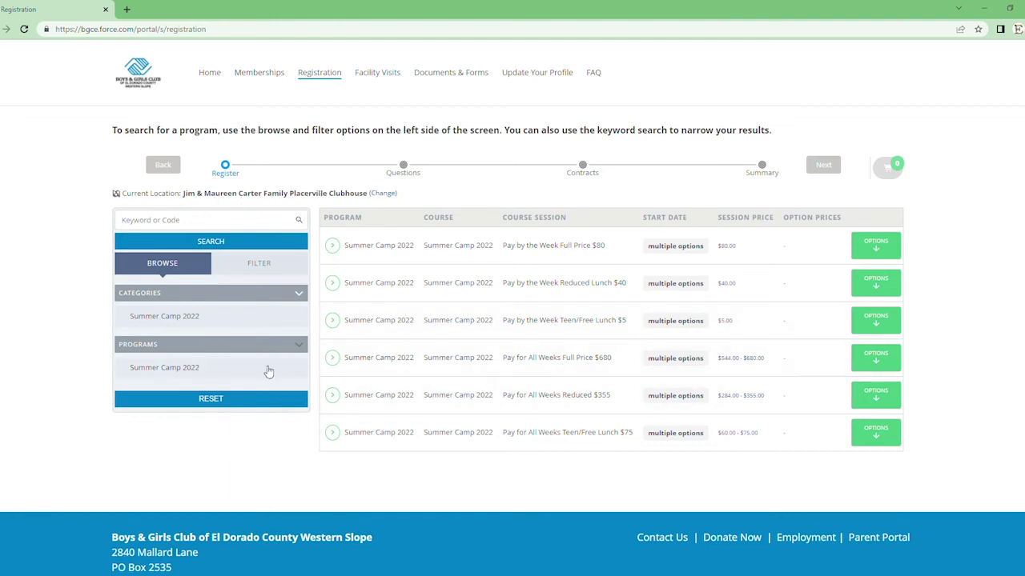
click(333, 358)
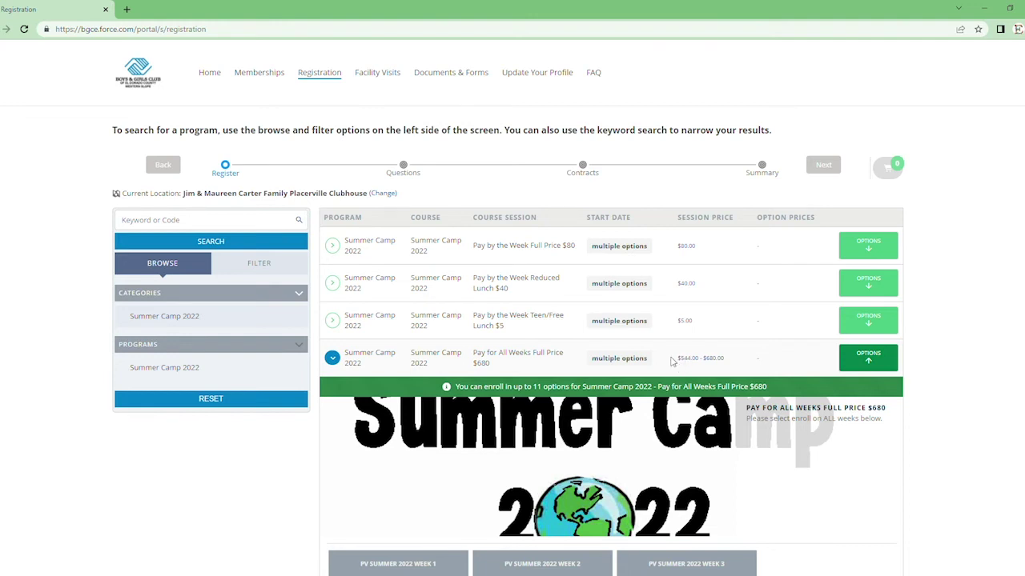
- Enroll Kid 1, Kid 2 and Kid 3 in PV Summer 2022 Week 1 of the Pay for All Weeks Full Price $680 session
scroll(638, 370, down, 1)
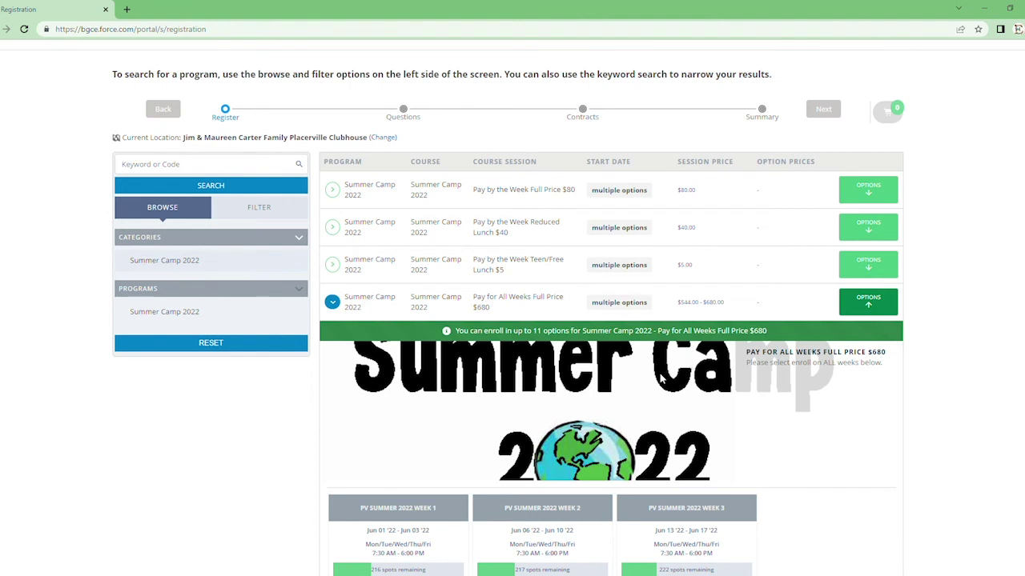
scroll(525, 364, down, 3)
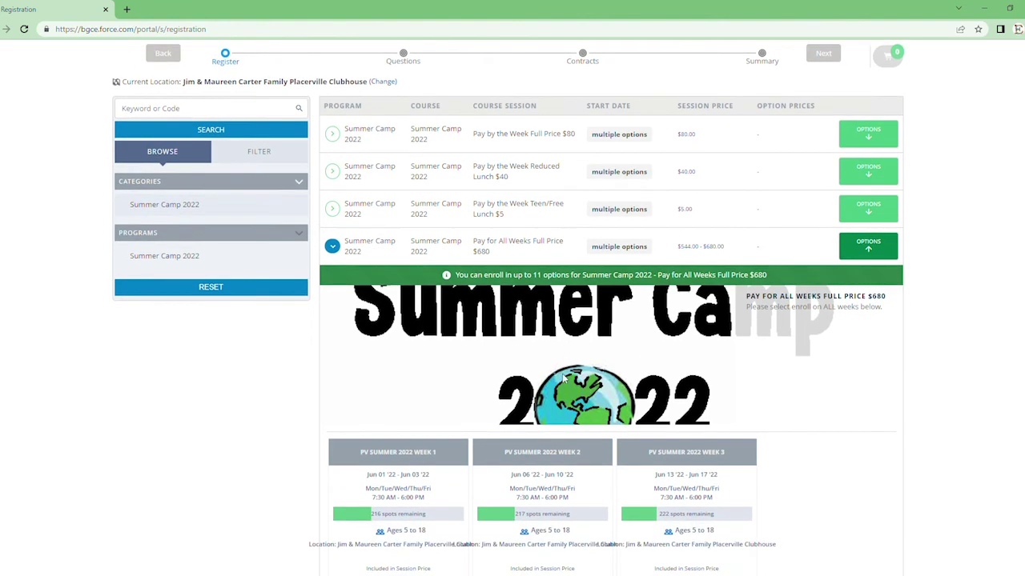
scroll(585, 348, up, 1)
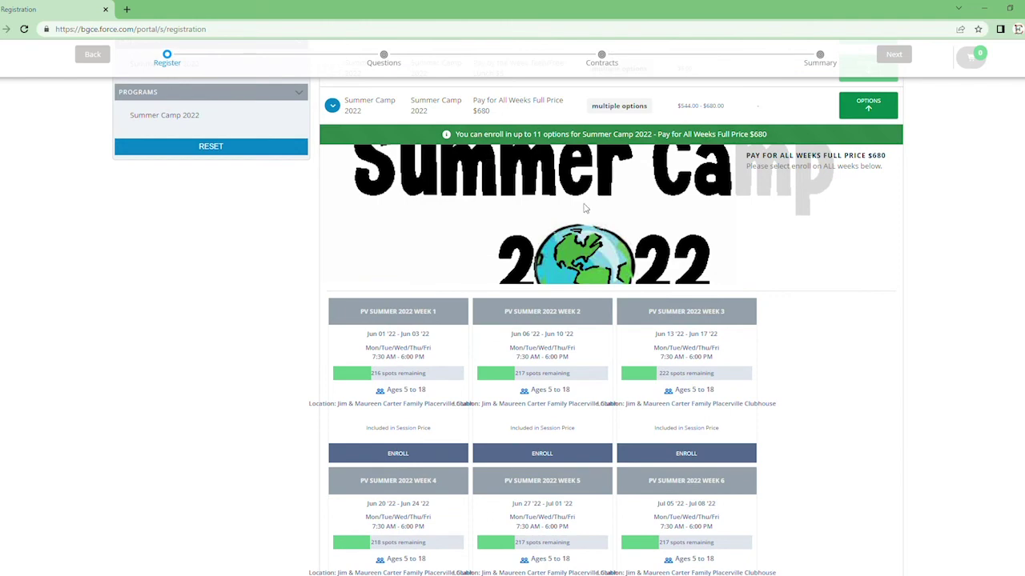
scroll(520, 377, down, 2)
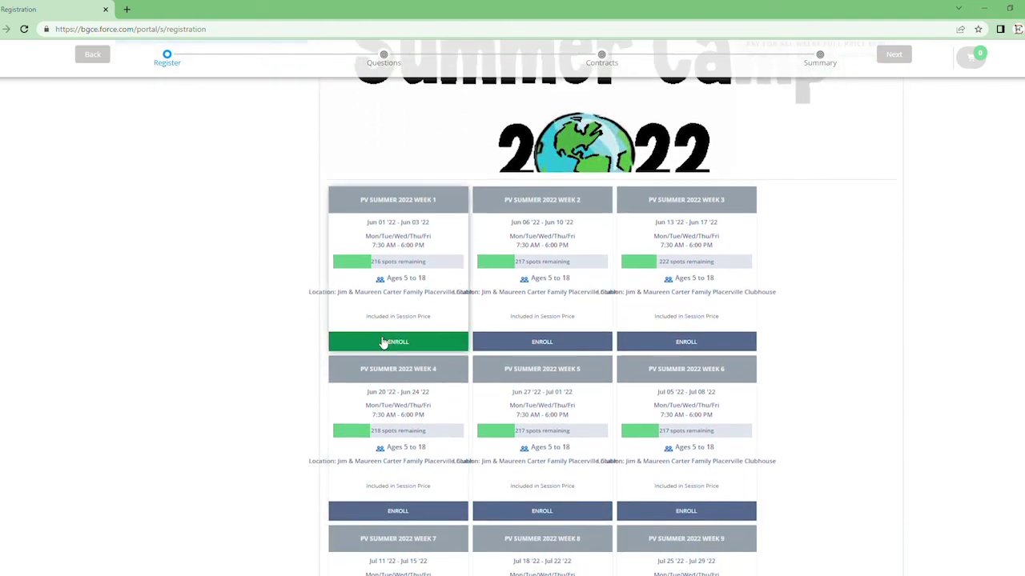
click(383, 343)
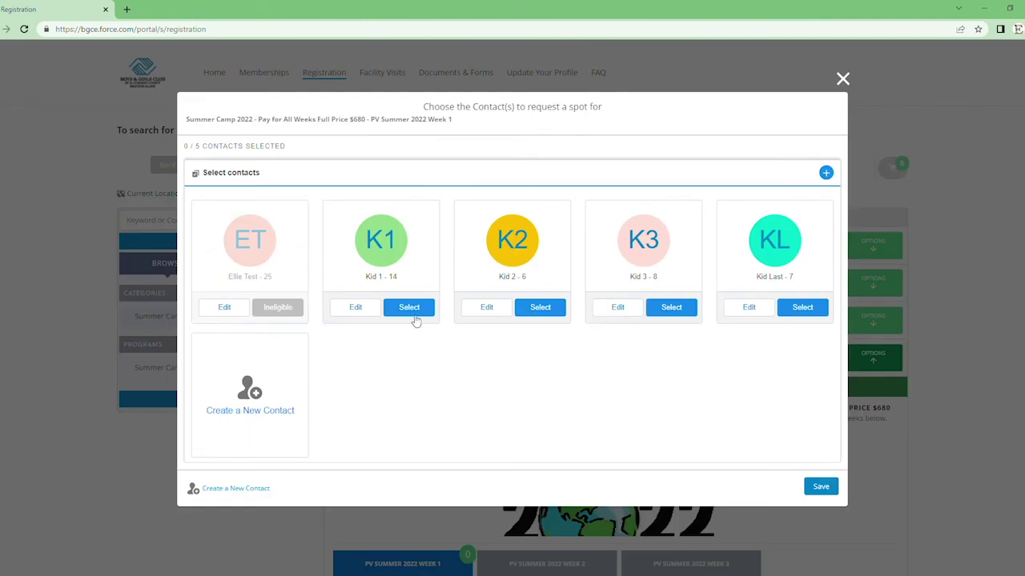
click(410, 310)
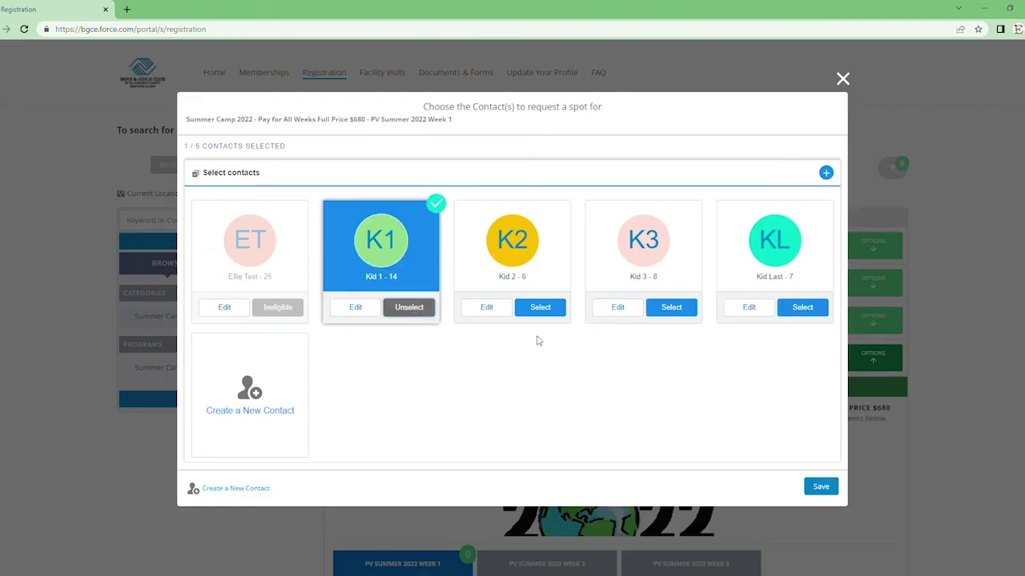
click(539, 309)
click(672, 310)
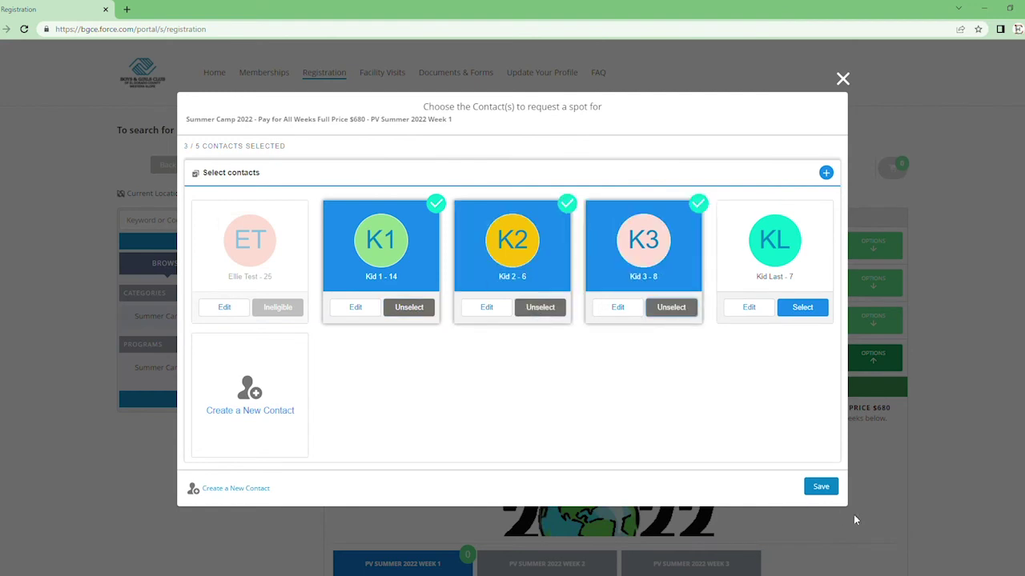
click(822, 489)
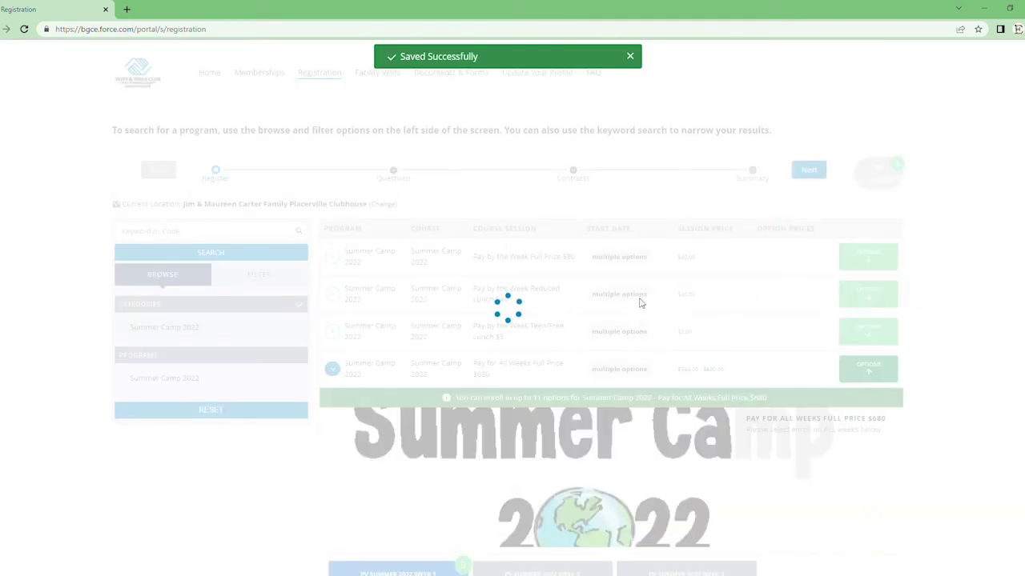
- Review the enrollment options for PV Summer 2022 Weeks 2 to 10 in the all-weeks full-price session
scroll(633, 302, down, 3)
scroll(626, 307, down, 1)
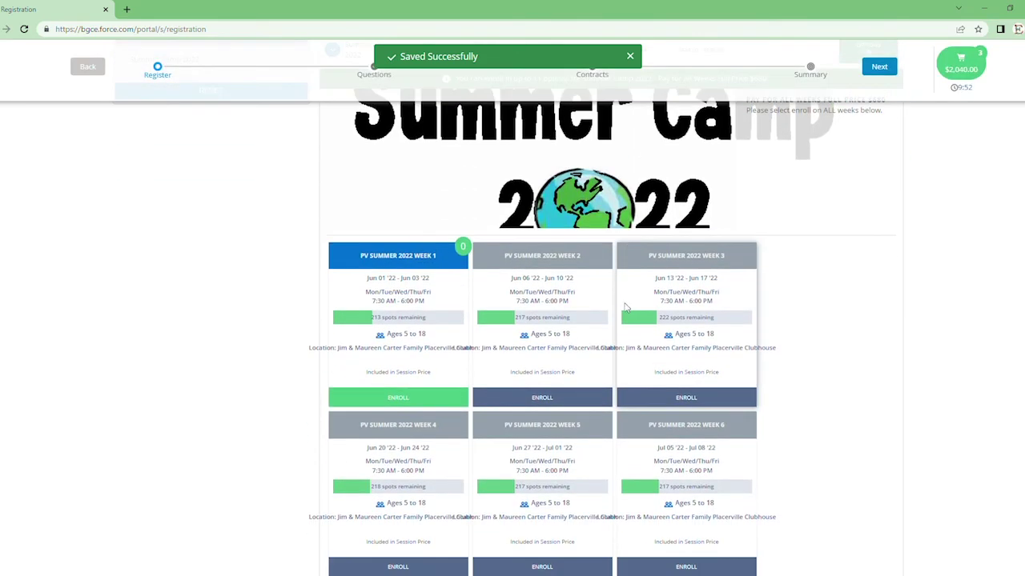
click(461, 255)
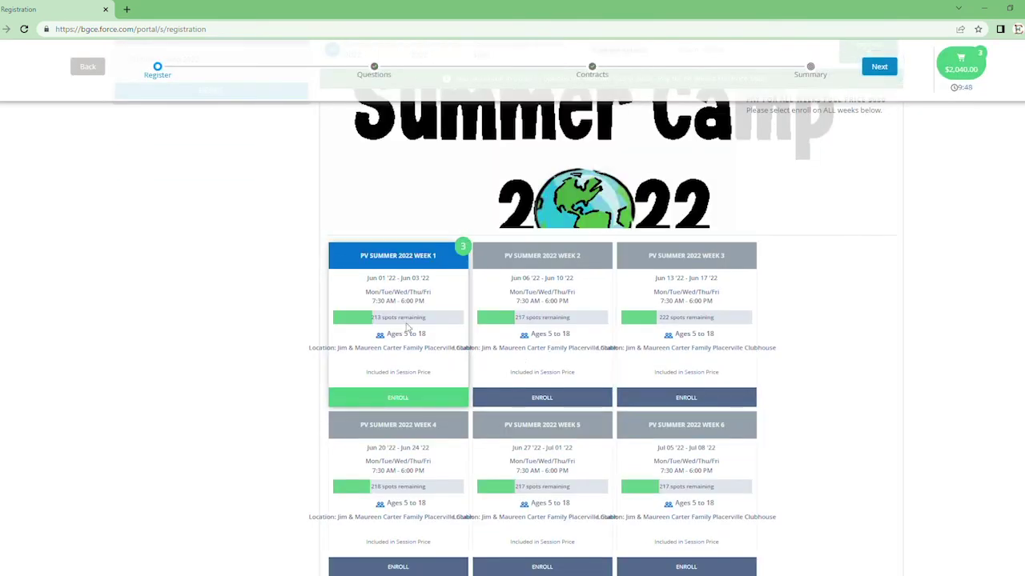
click(684, 396)
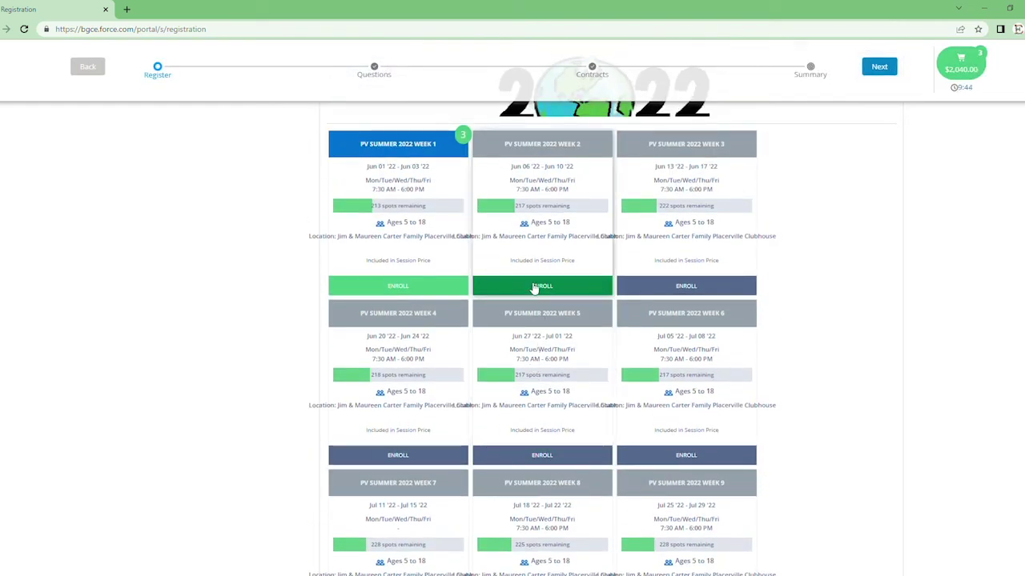
scroll(688, 387, down, 2)
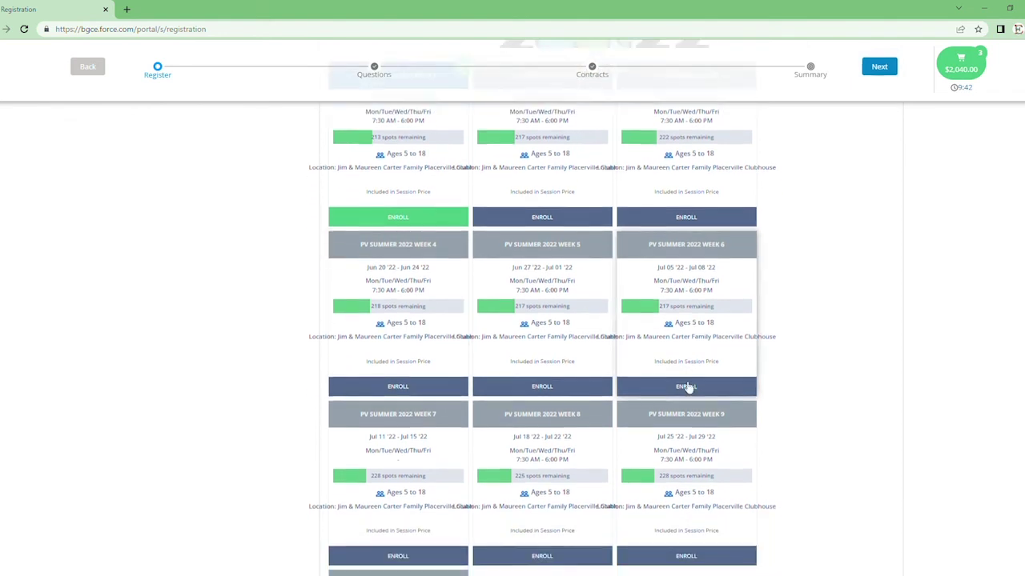
scroll(490, 439, down, 6)
scroll(484, 442, up, 2)
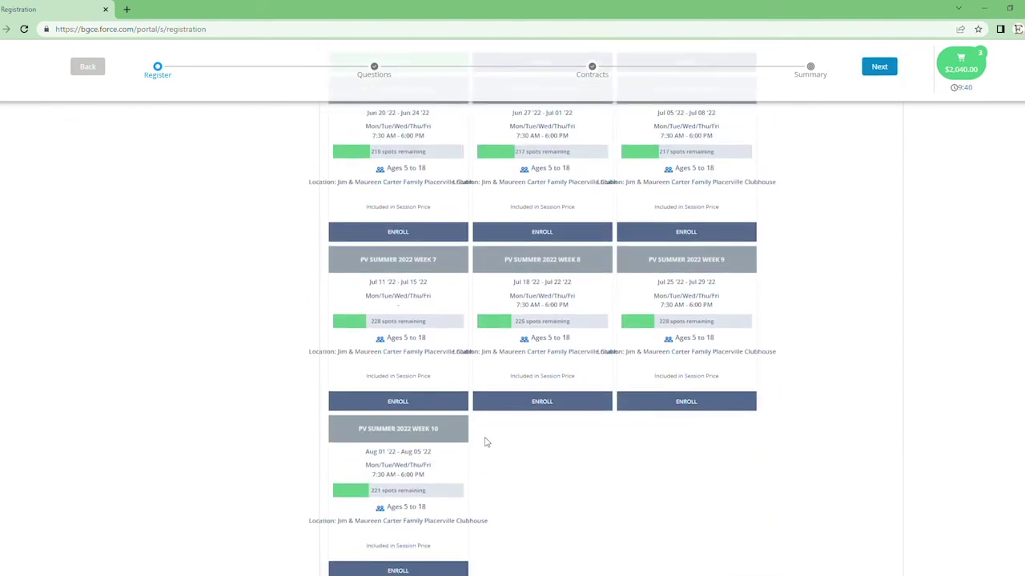
scroll(508, 412, up, 4)
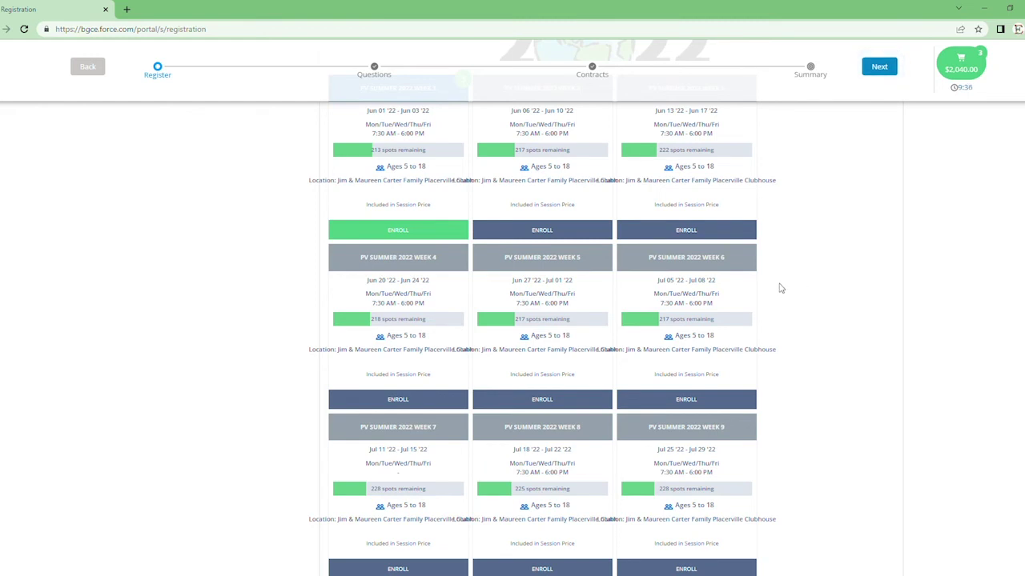
scroll(780, 288, down, 3)
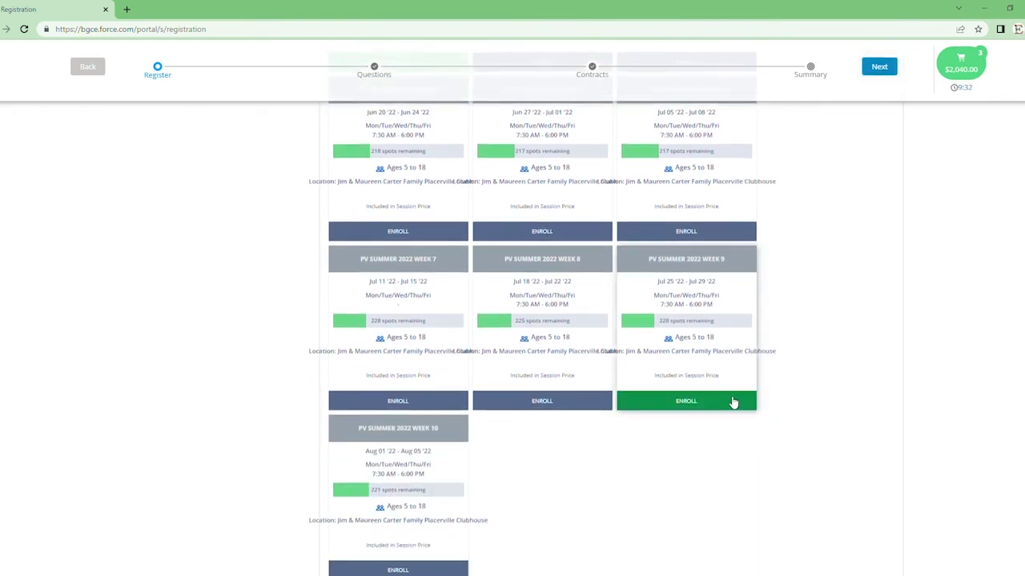
scroll(733, 402, down, 3)
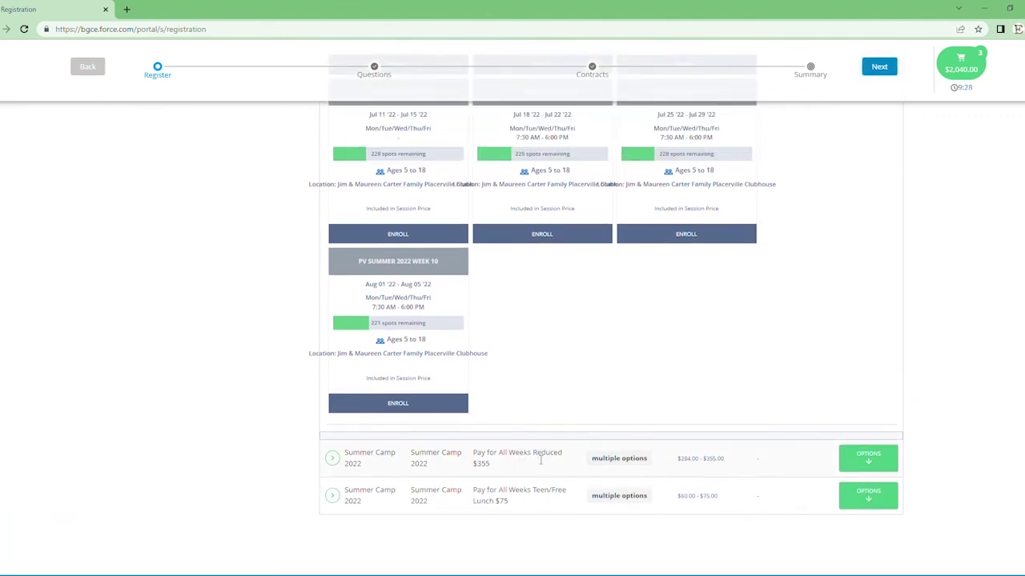
scroll(609, 428, up, 5)
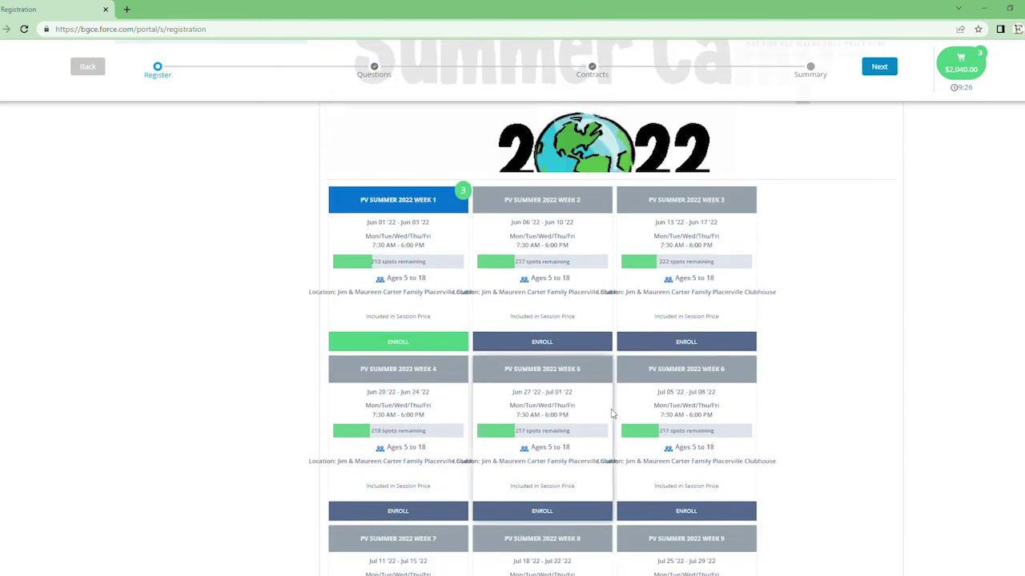
- Open the cart with the three all-weeks registrations and apply the coupon code FullAll3
scroll(611, 414, up, 4)
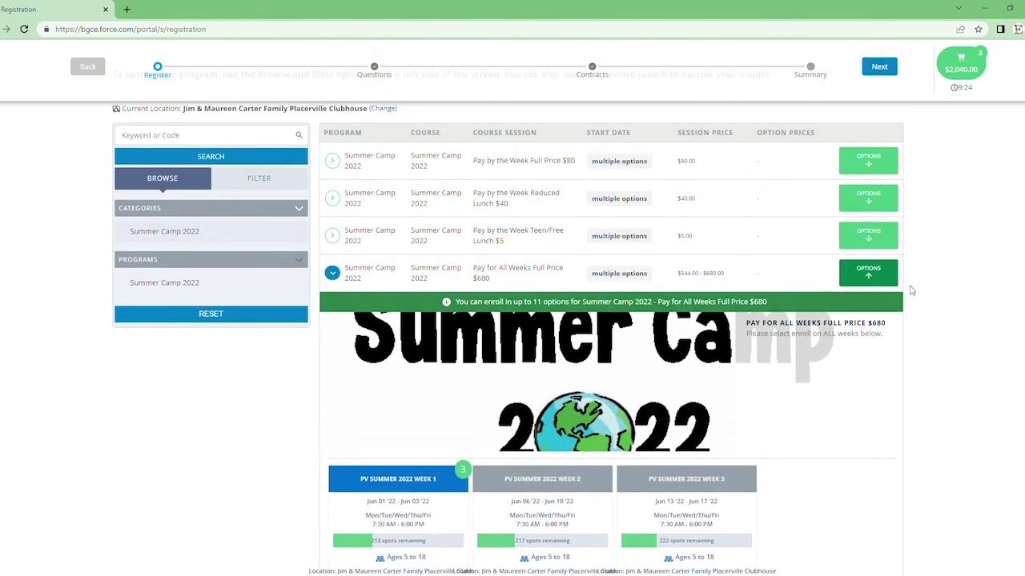
scroll(762, 357, up, 3)
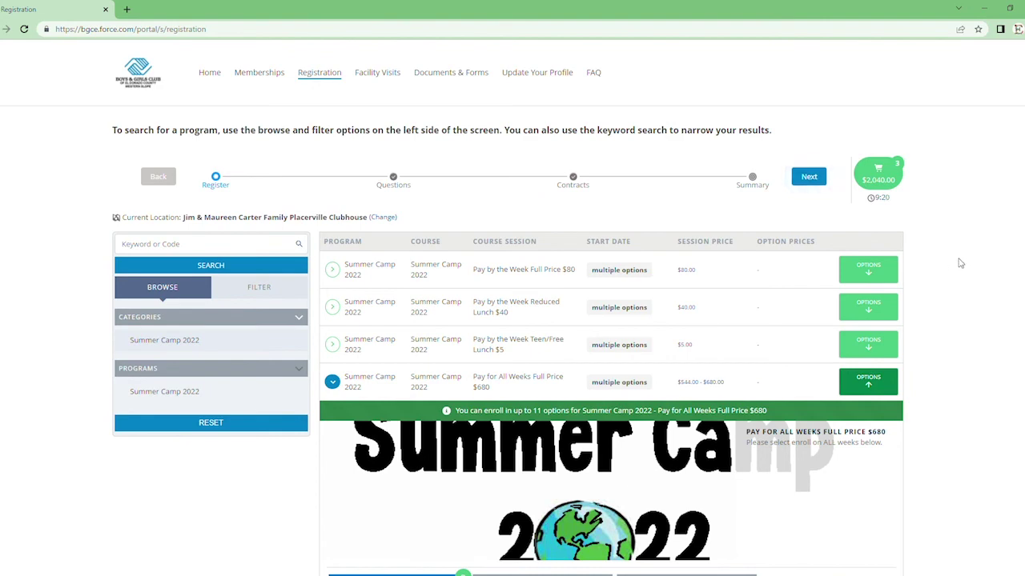
scroll(922, 203, down, 1)
scroll(922, 205, down, 5)
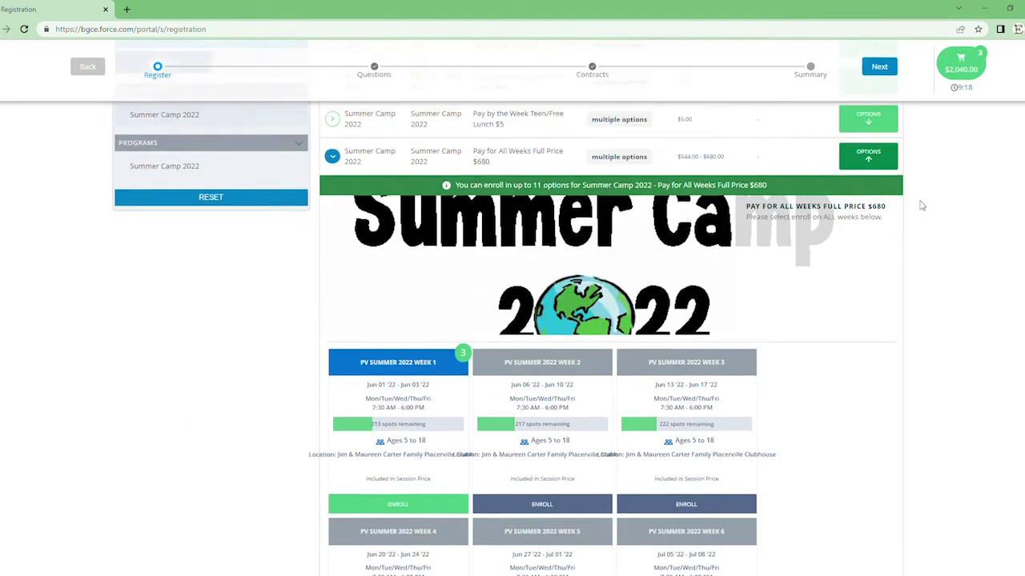
scroll(744, 315, up, 5)
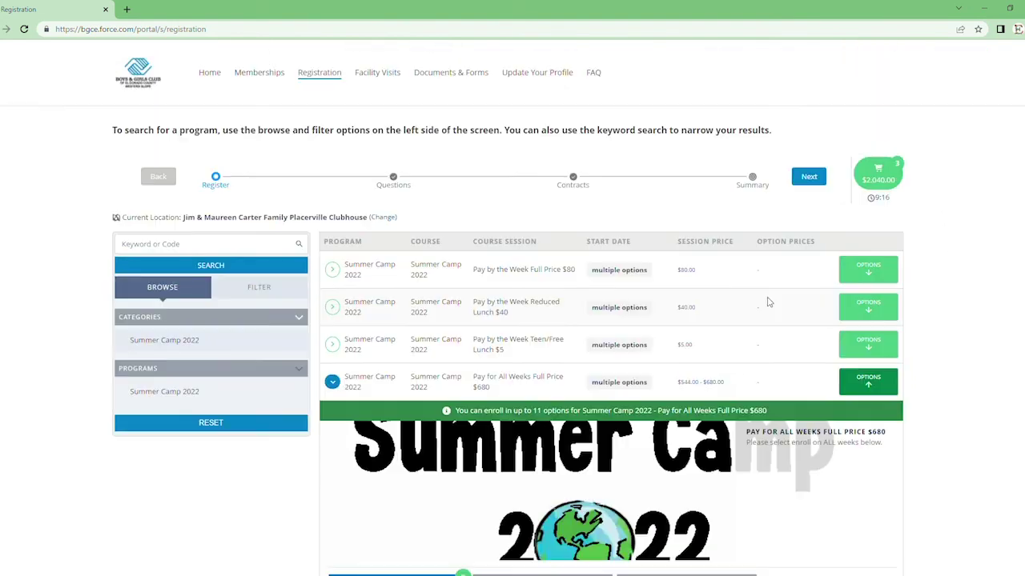
click(870, 173)
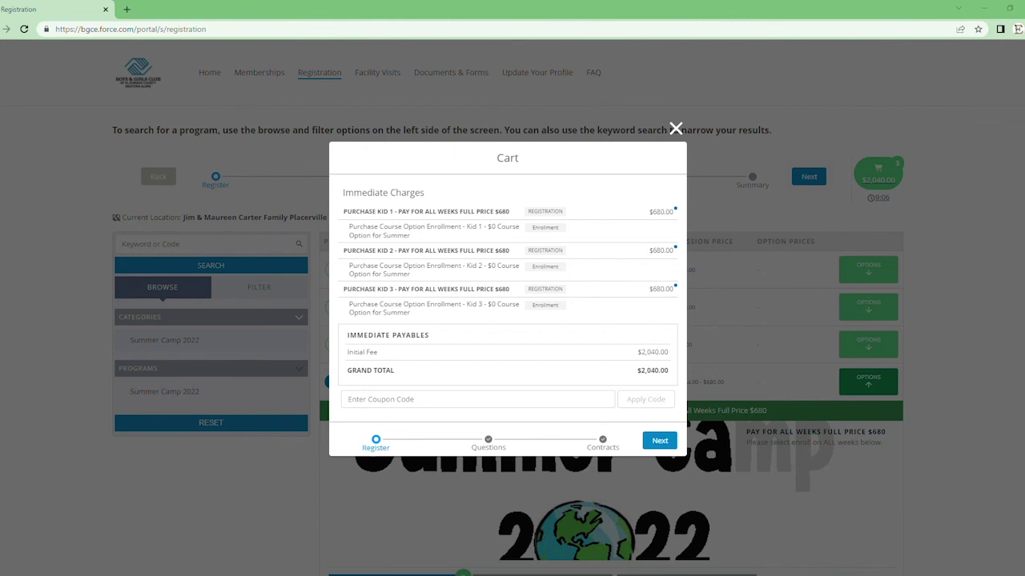
click(587, 395)
text(FullAll3)
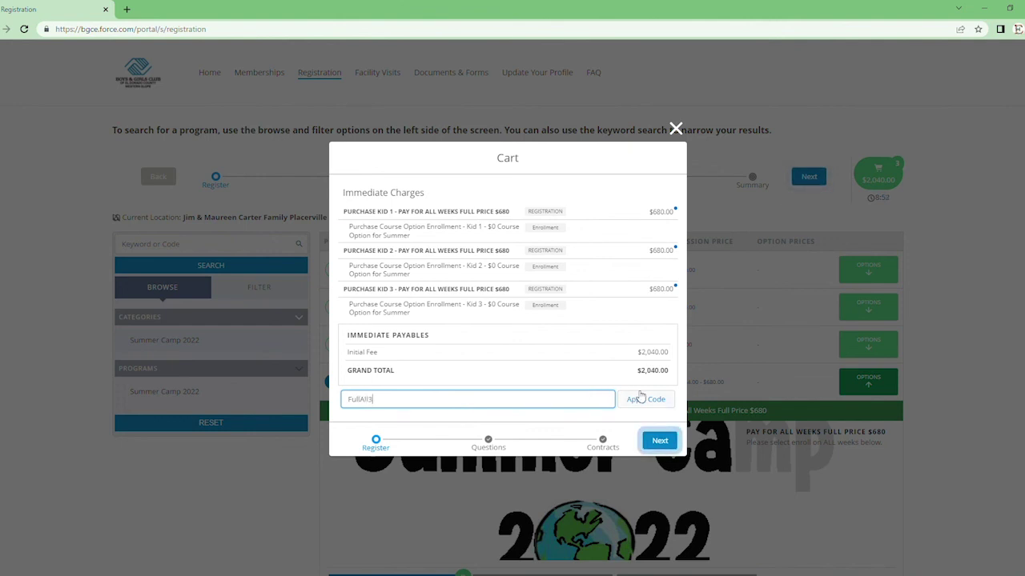
click(632, 398)
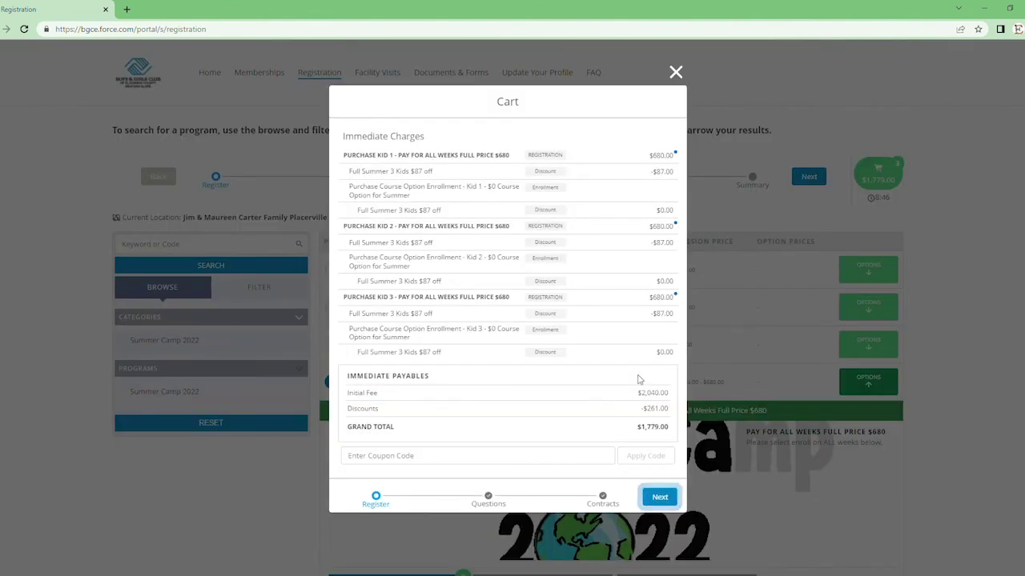
- Advance to the registration summary, recheck the cart charges there, and continue to the payment form
click(660, 498)
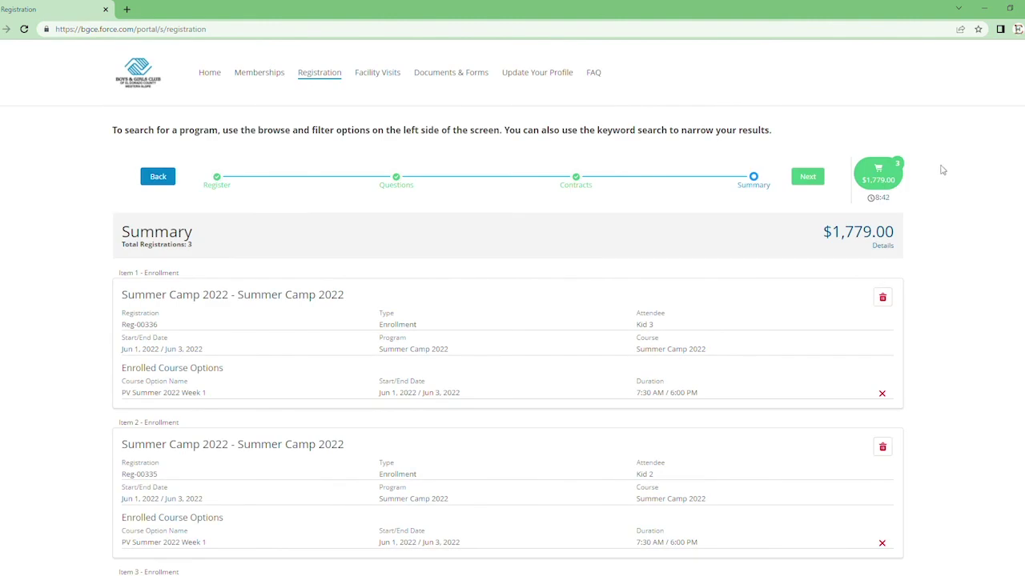
click(878, 180)
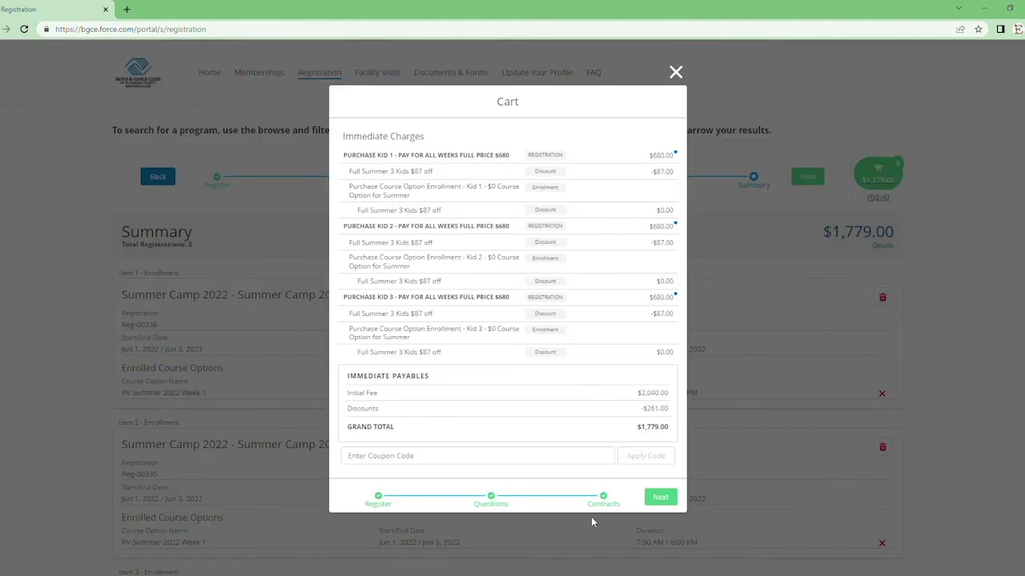
click(675, 76)
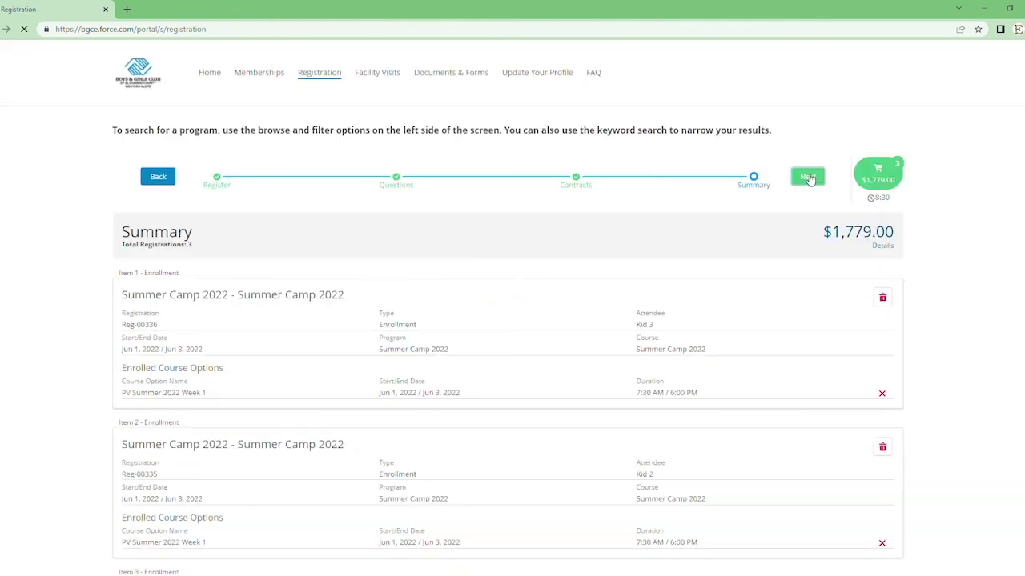
click(803, 183)
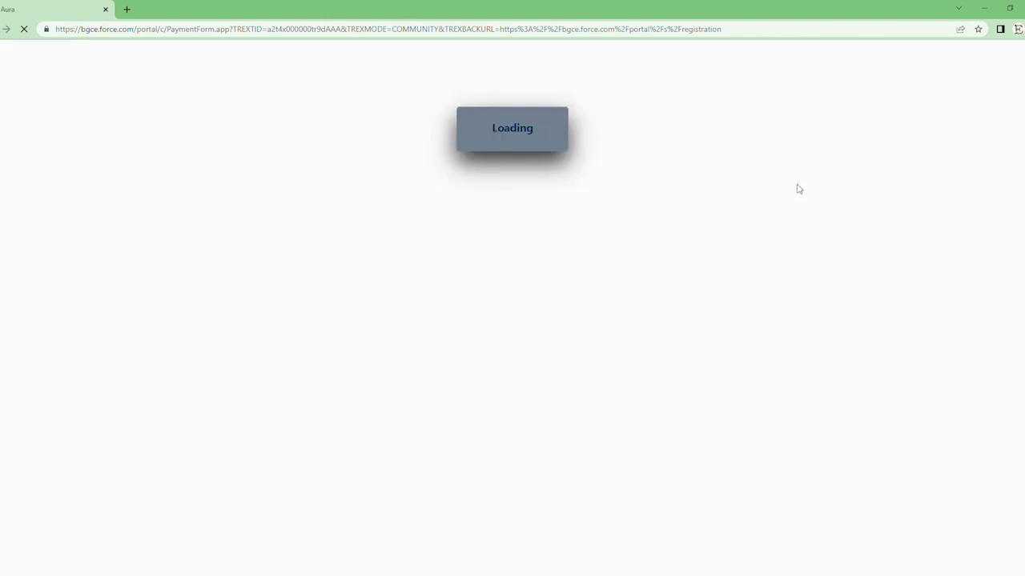